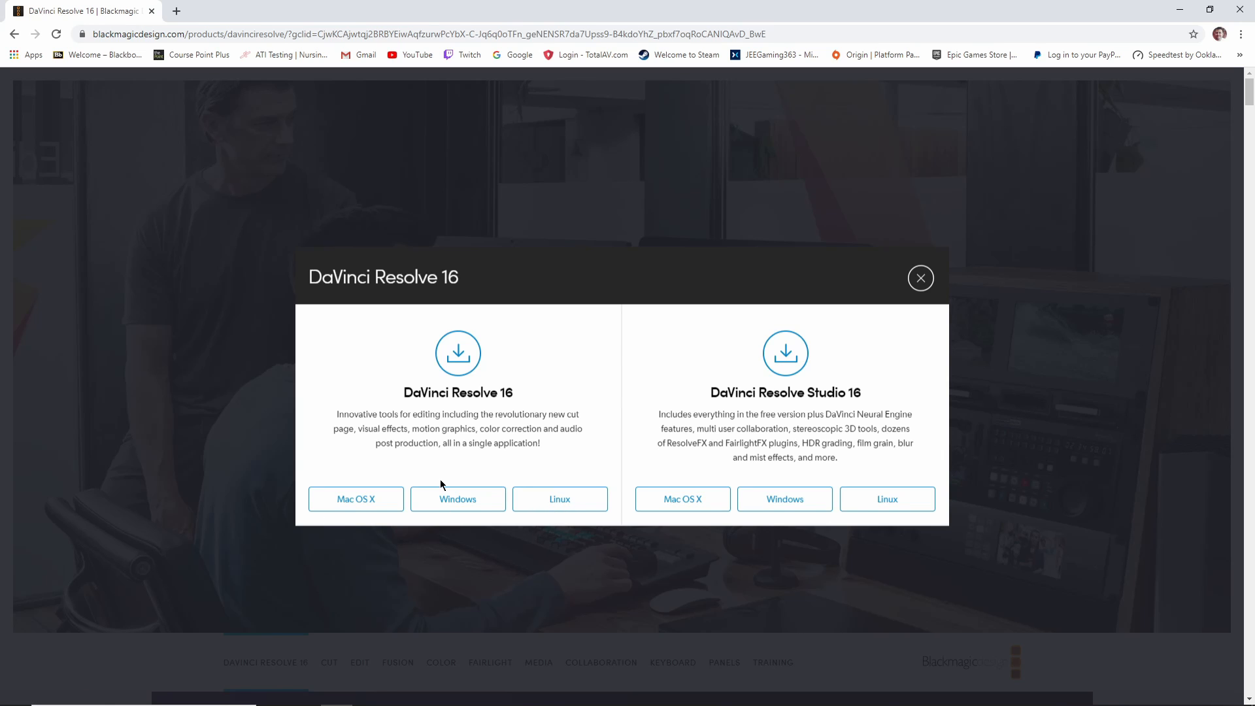
Download the free DaVinci Resolve 16 for Windows
click(477, 500)
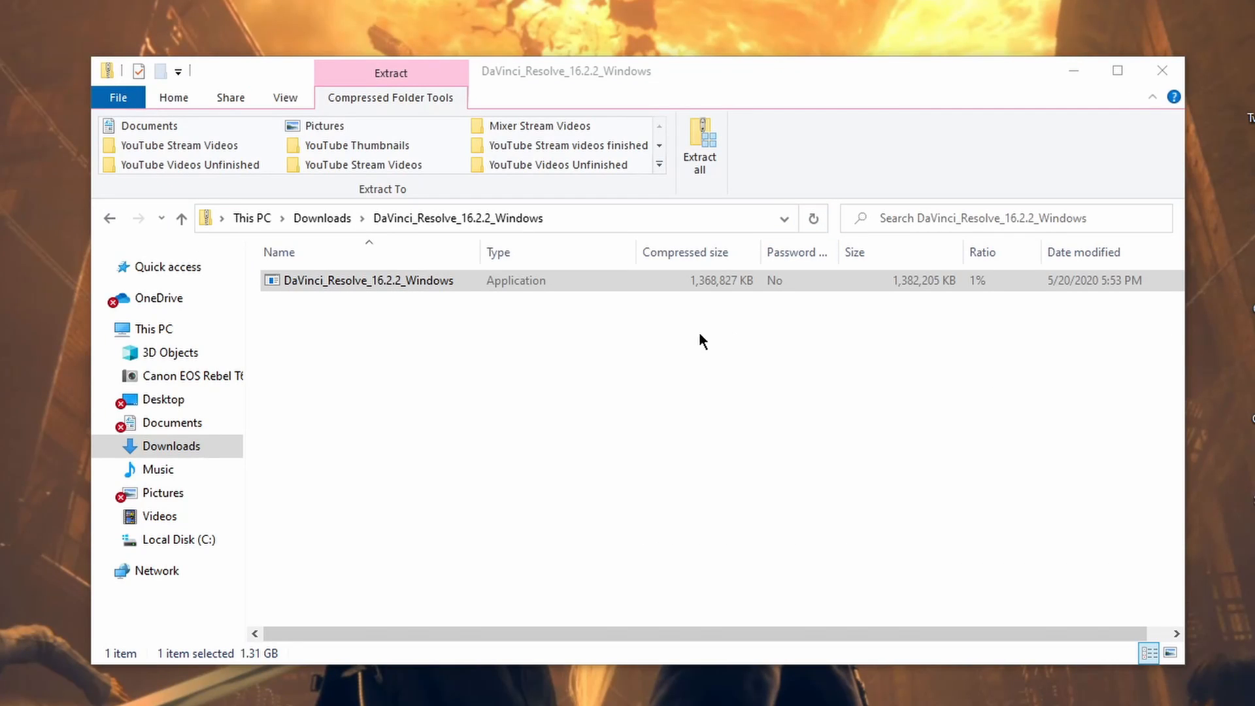
Look over the file options for the DaVinci_Resolve_16.2.2_Windows installer in its downloaded archive and close the folder
right_click(449, 283)
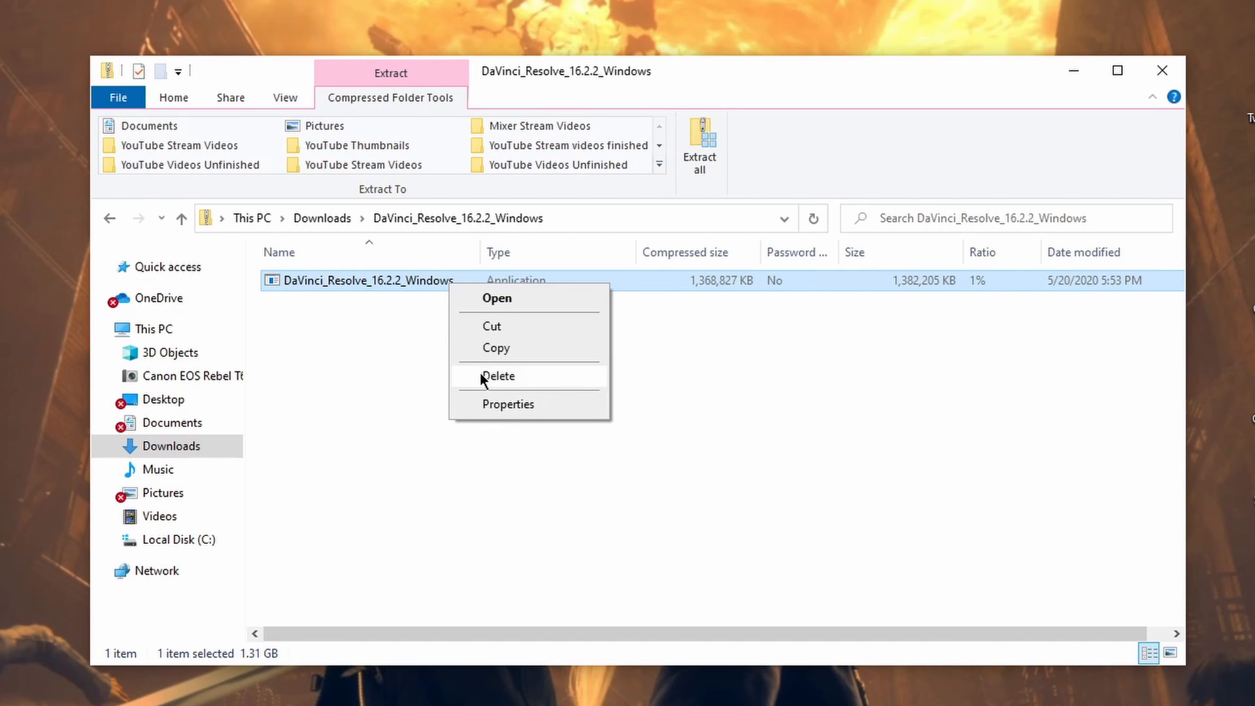
click(416, 378)
drag(431, 286, 390, 281)
right_click(390, 276)
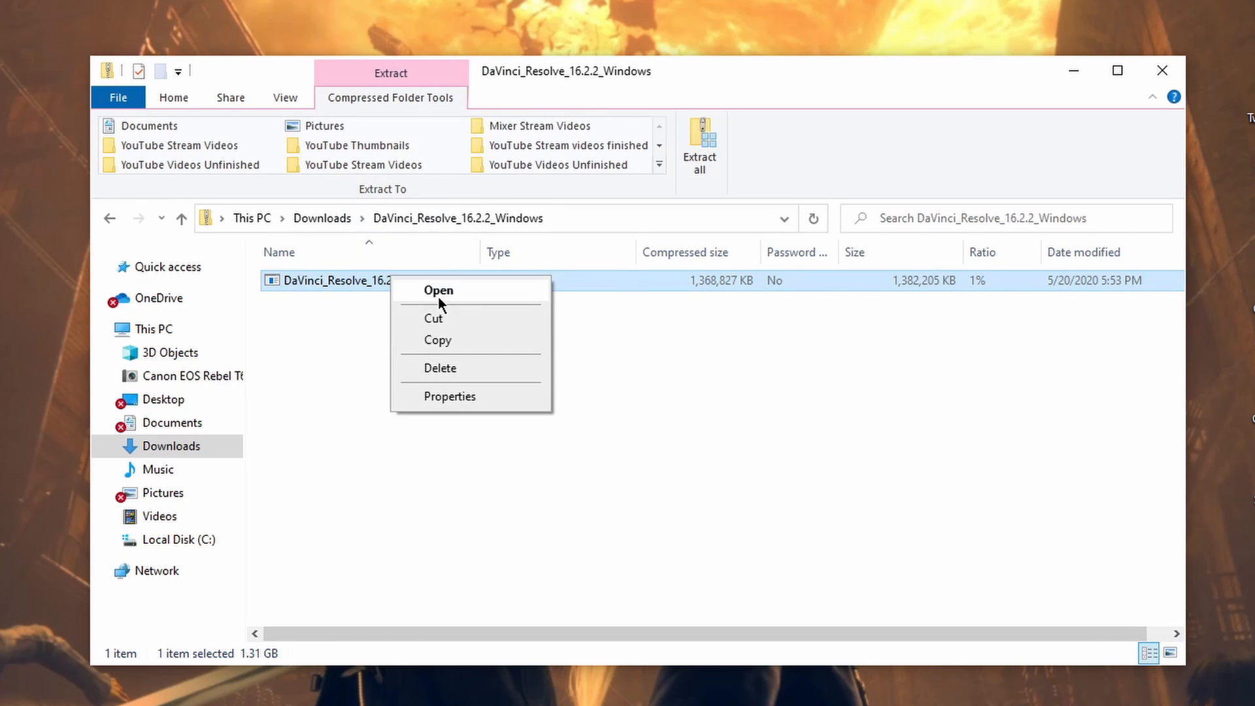
click(364, 370)
drag(395, 281, 431, 333)
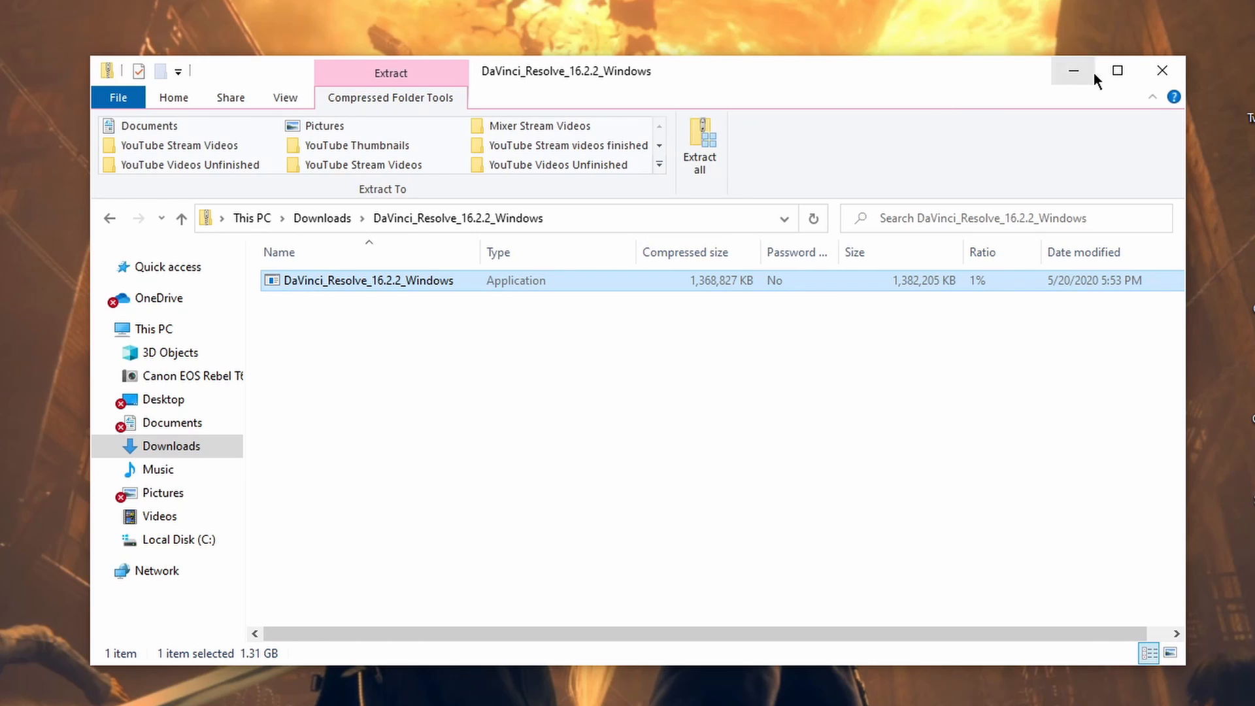
click(1161, 73)
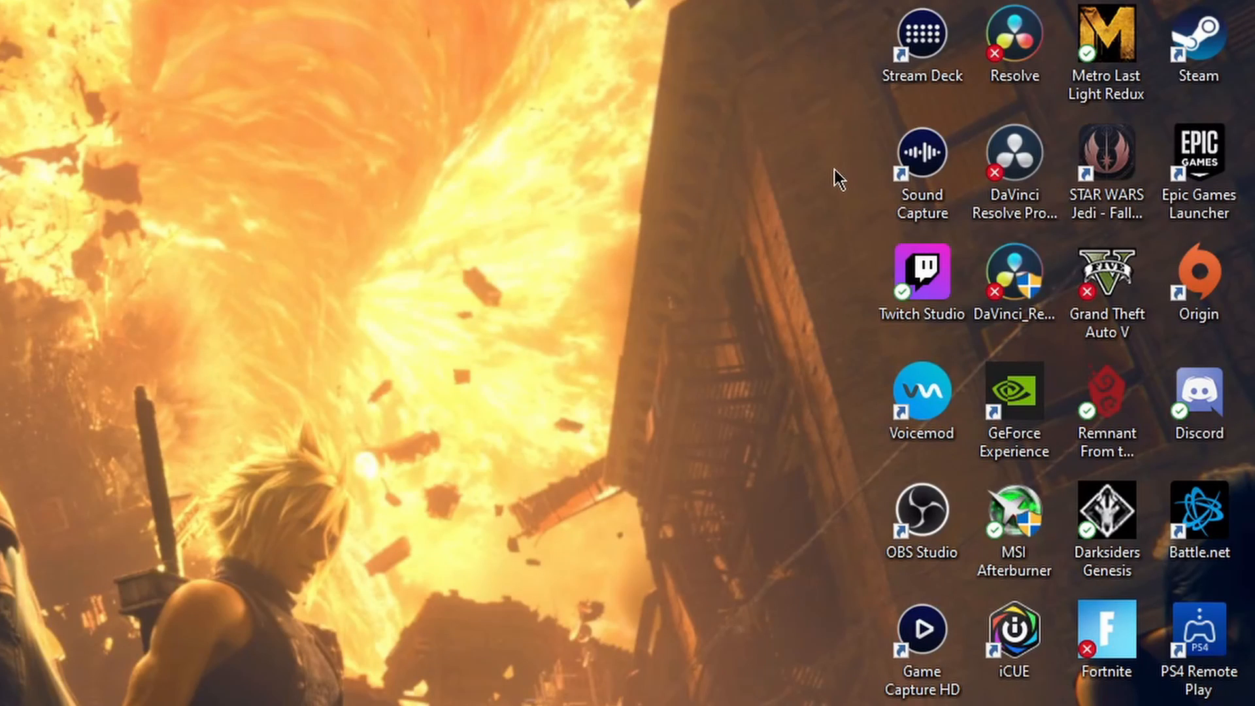
Launch DaVinci Resolve from the desktop and create a new project named "Davanci Tutorial"
double_click(1015, 83)
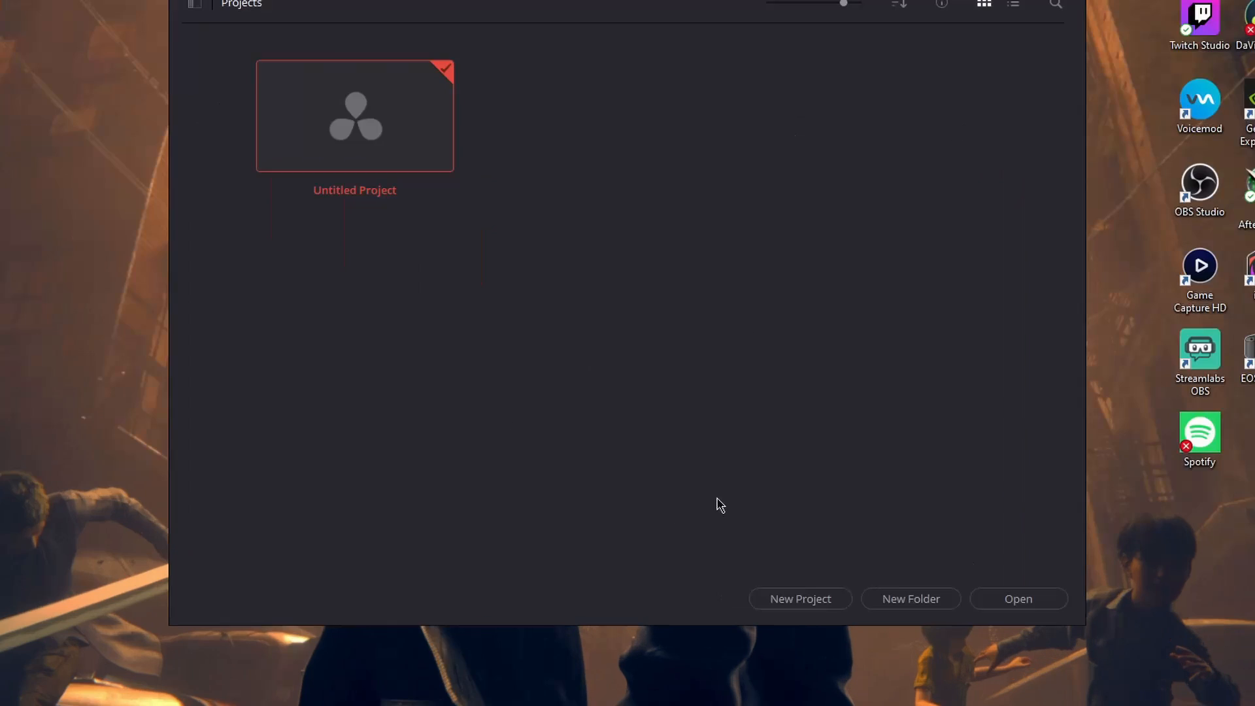
click(799, 600)
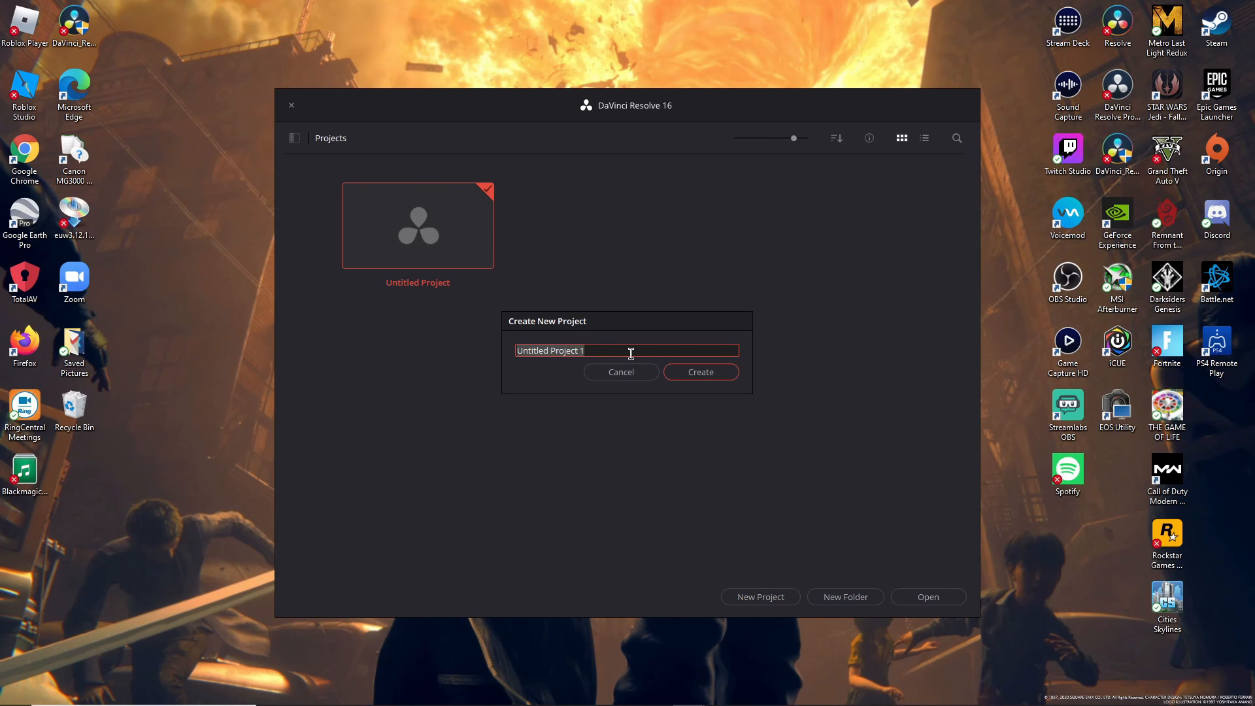
text(Davanci Tutorial)
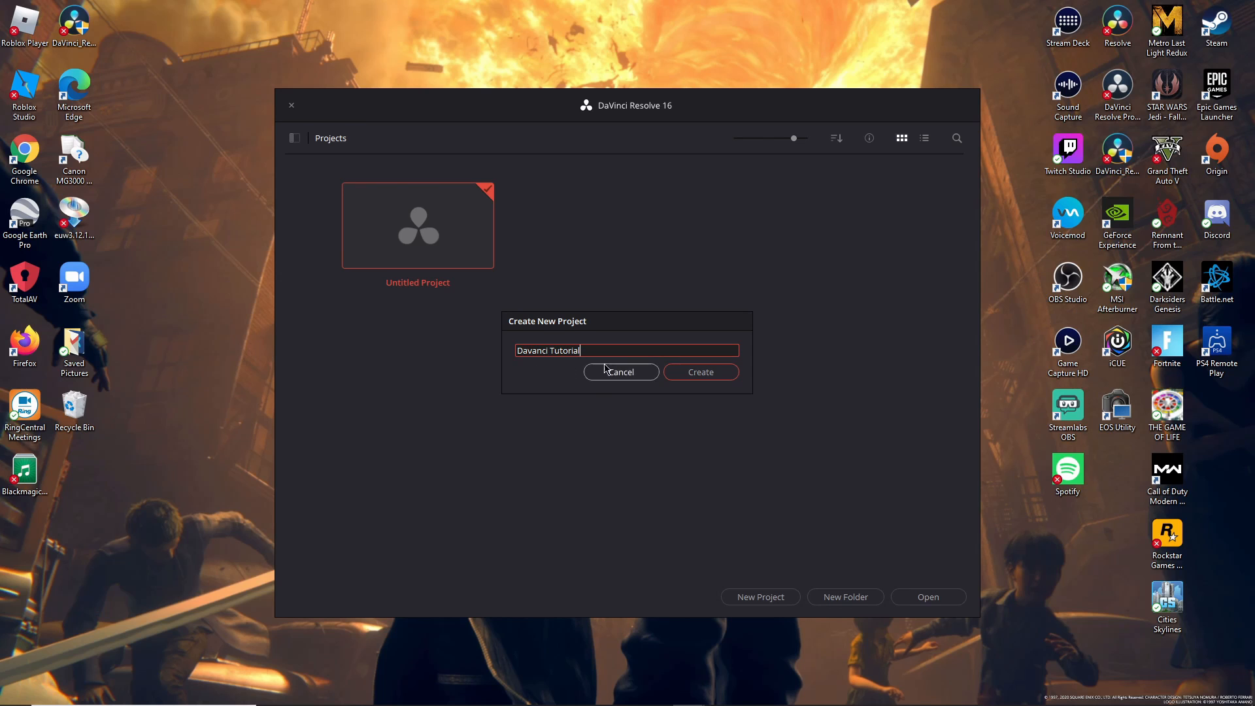
click(698, 374)
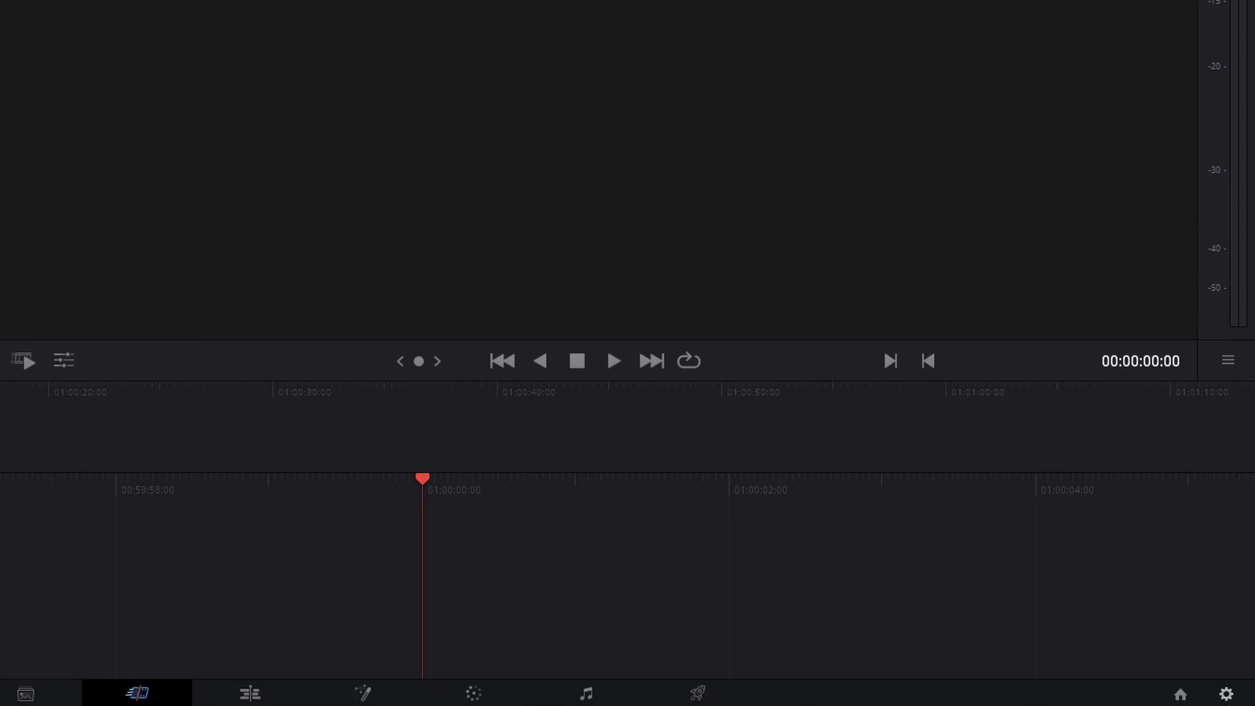
In the project settings, set the timeline resolution to 1920 x 1080 HD, choose the timeline frame rate and save
click(1226, 695)
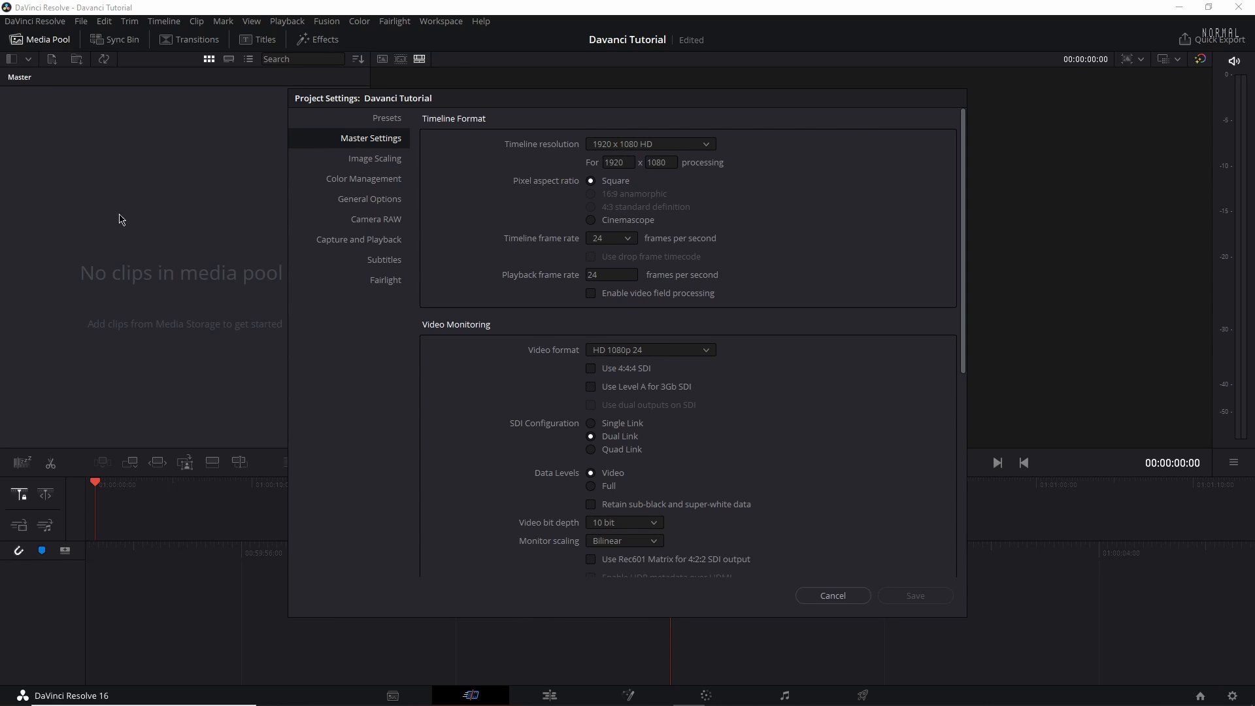
click(634, 146)
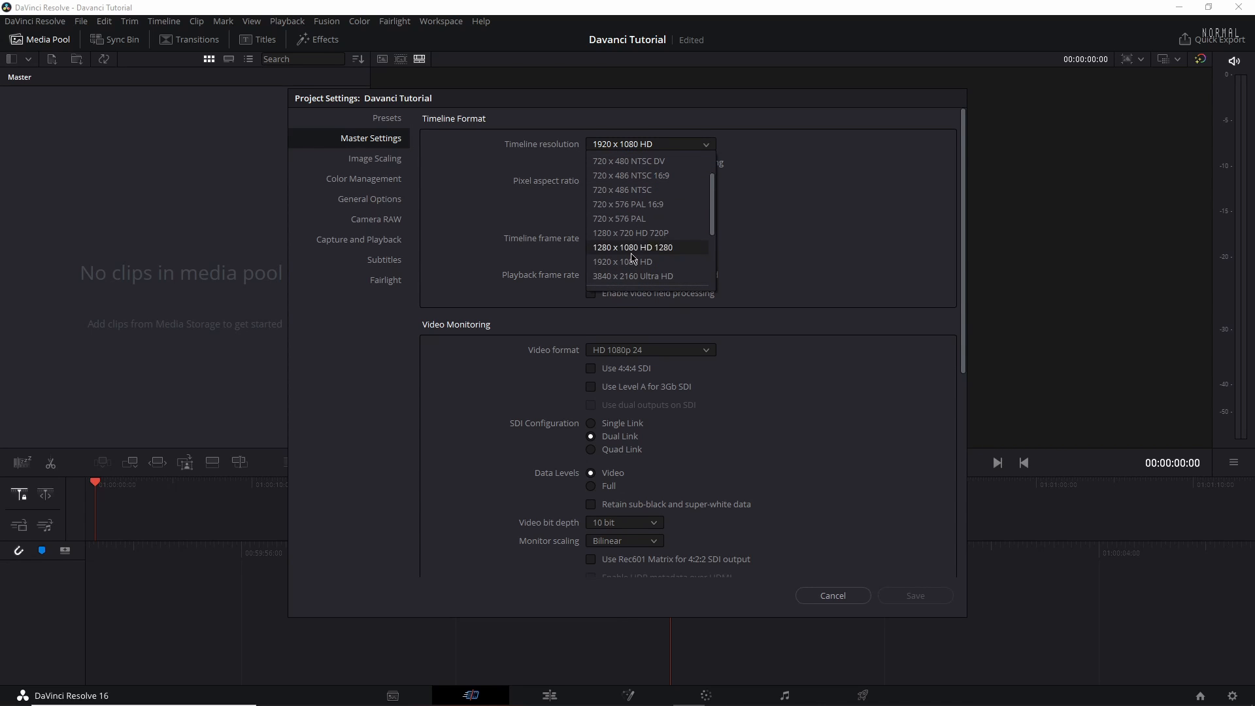
click(634, 268)
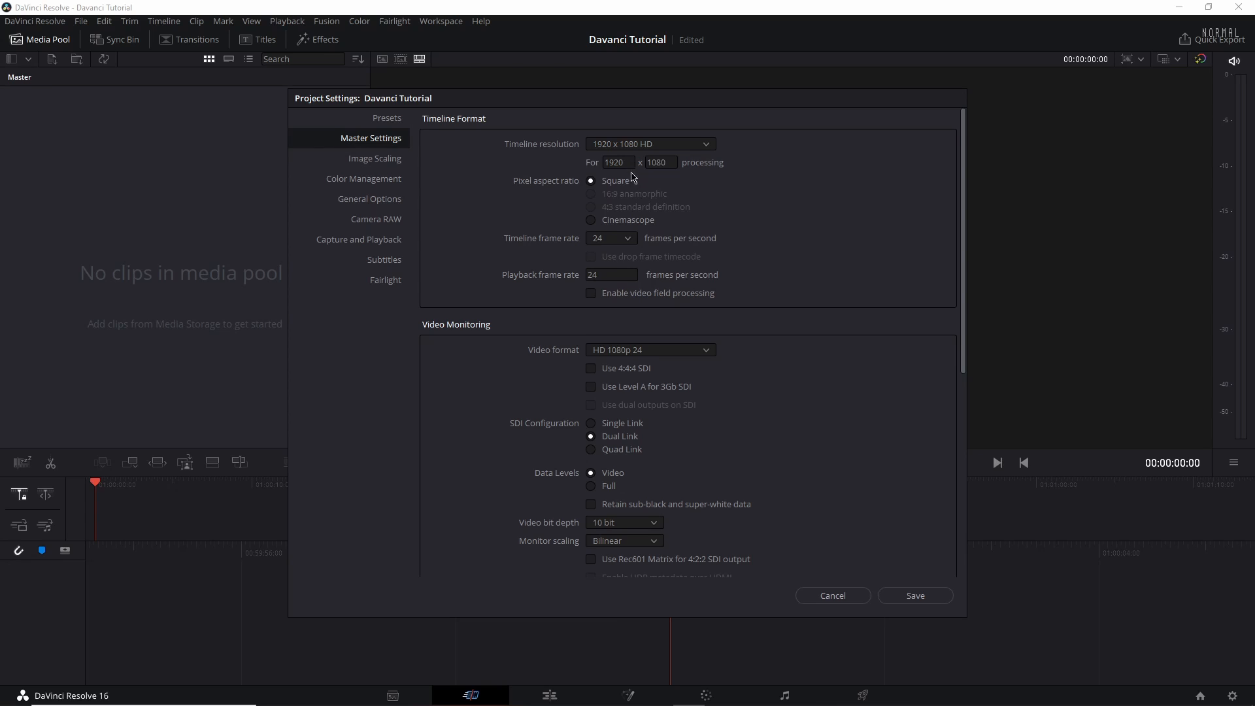
click(612, 241)
click(608, 327)
click(915, 592)
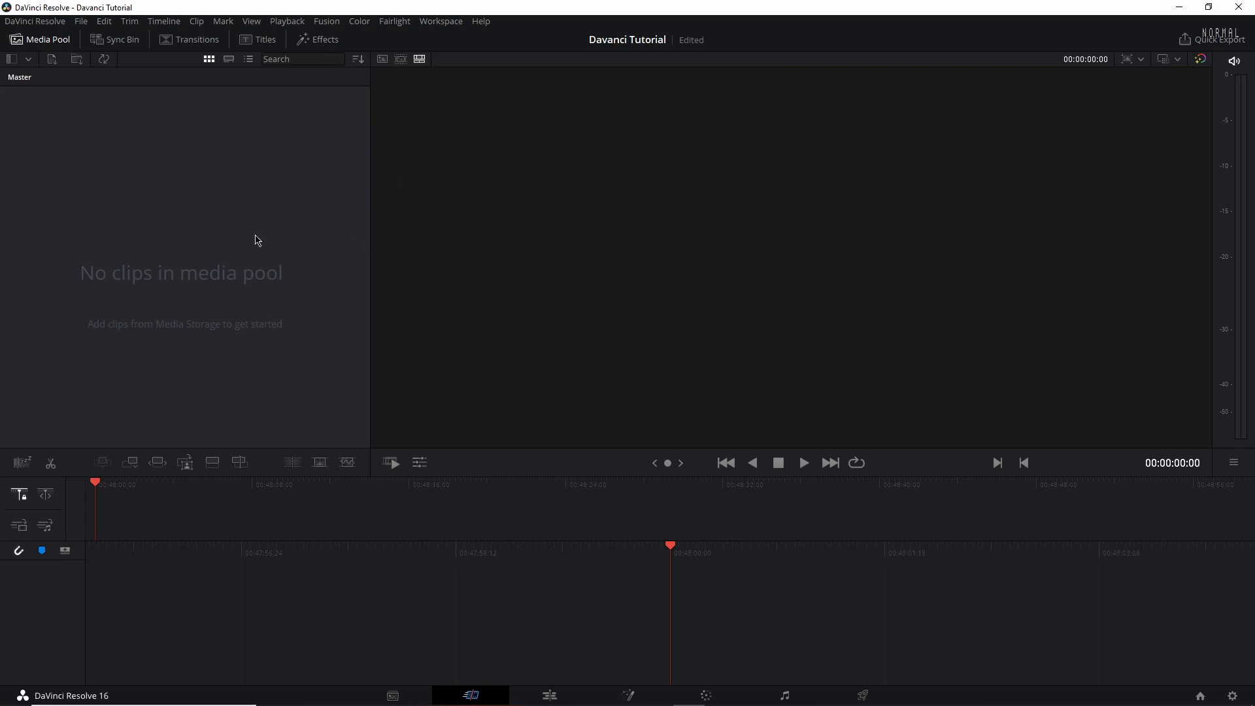
Import the video 2020-05-24_22-48-25 from the YouTube Videos Unfinished folder into the media pool
right_click(171, 271)
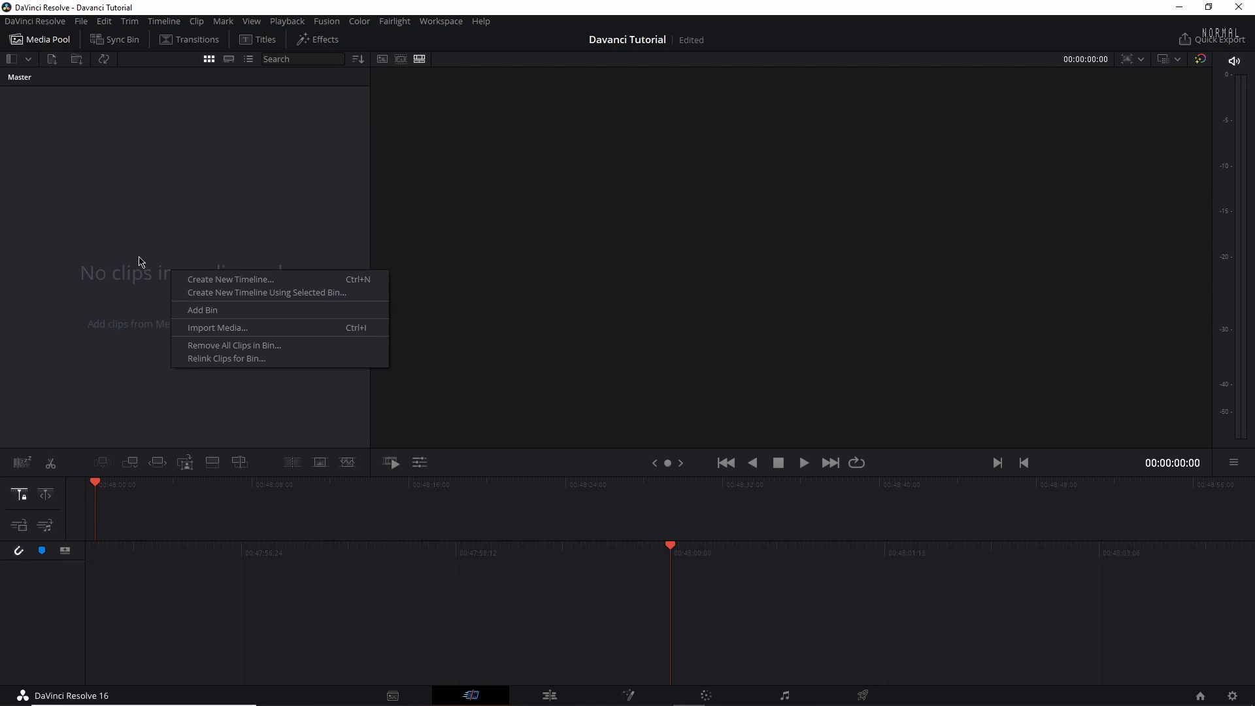
click(214, 328)
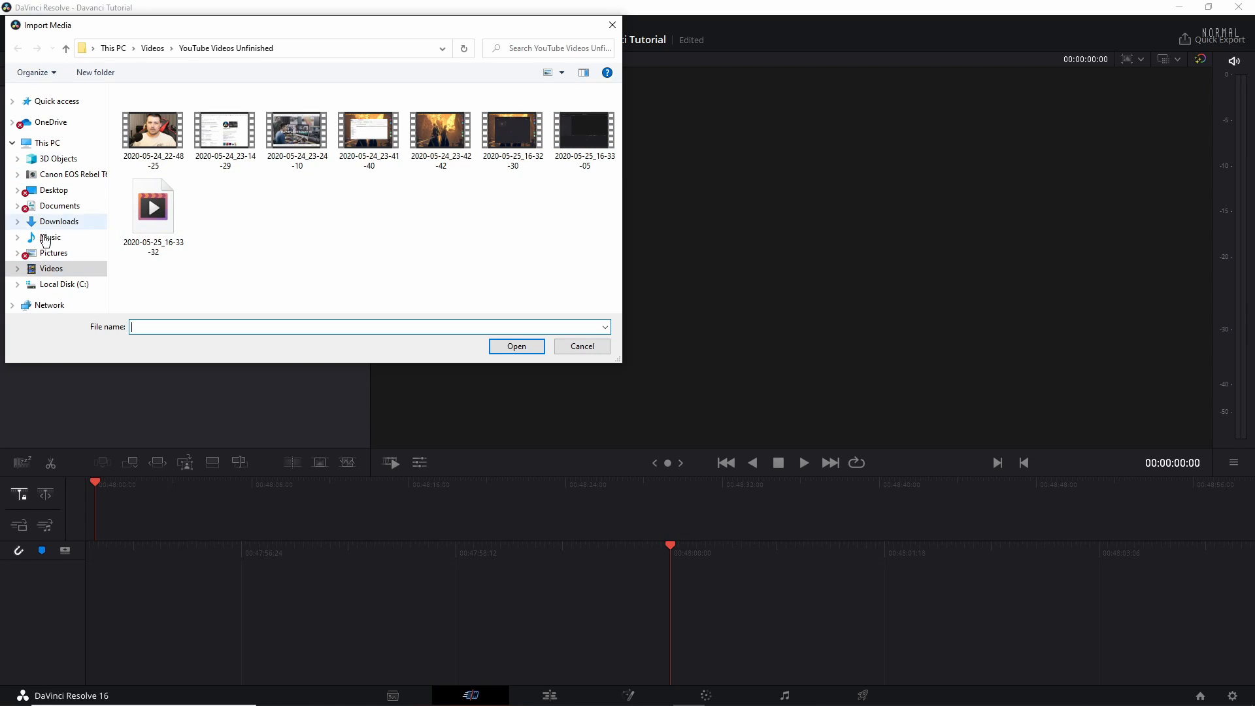
click(51, 269)
double_click(586, 219)
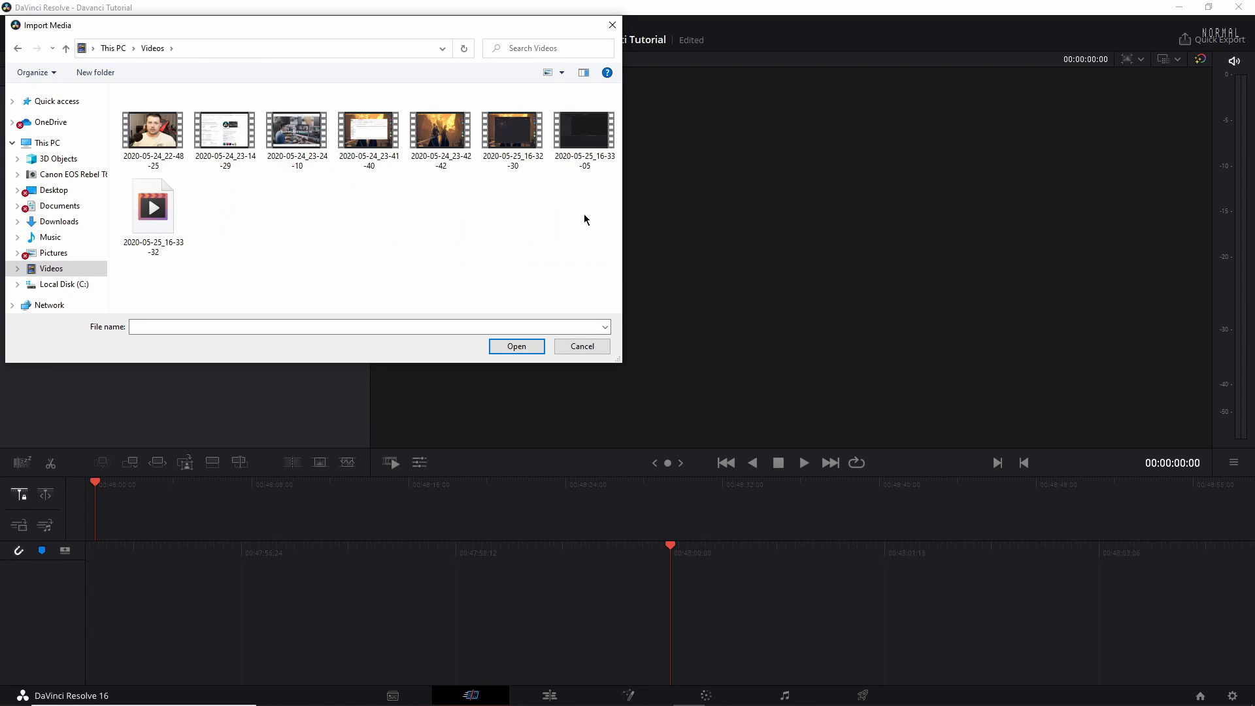
drag(150, 138, 134, 418)
click(582, 346)
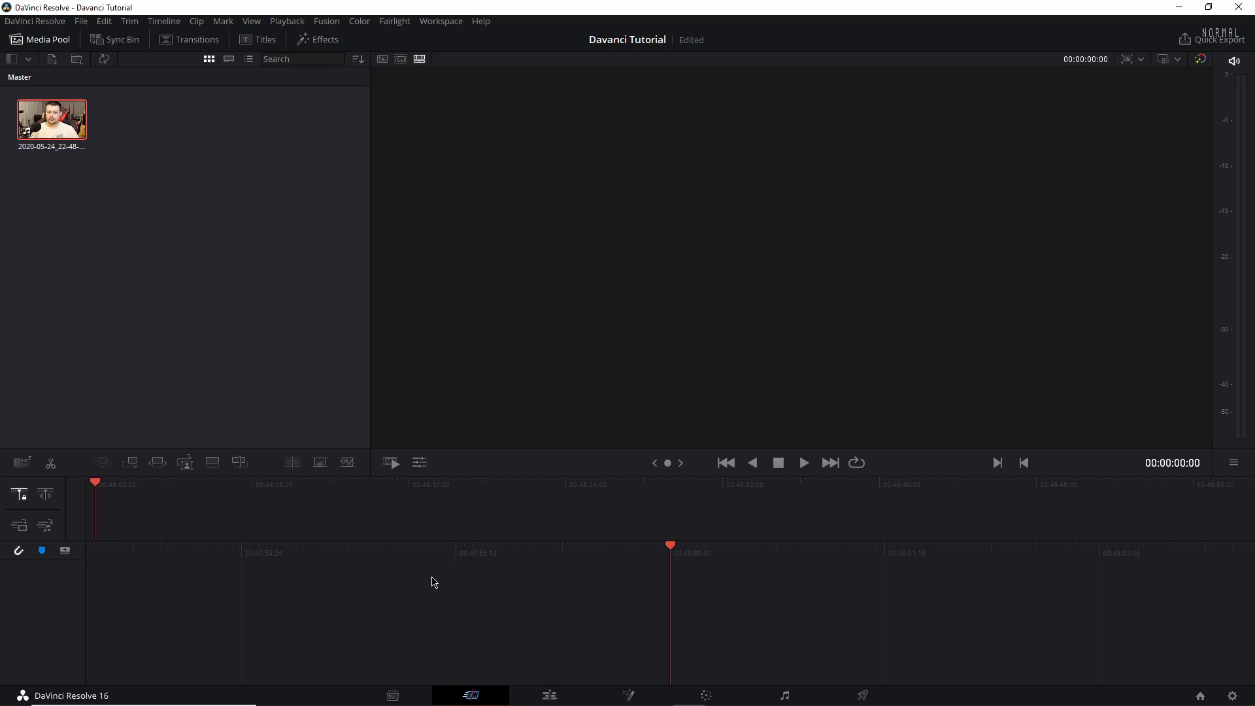
Browse media storage to the YouTube Videos Unfinished folder, preview 2020-05-24_22-48-25.mp4, and return to the Cut page
click(401, 701)
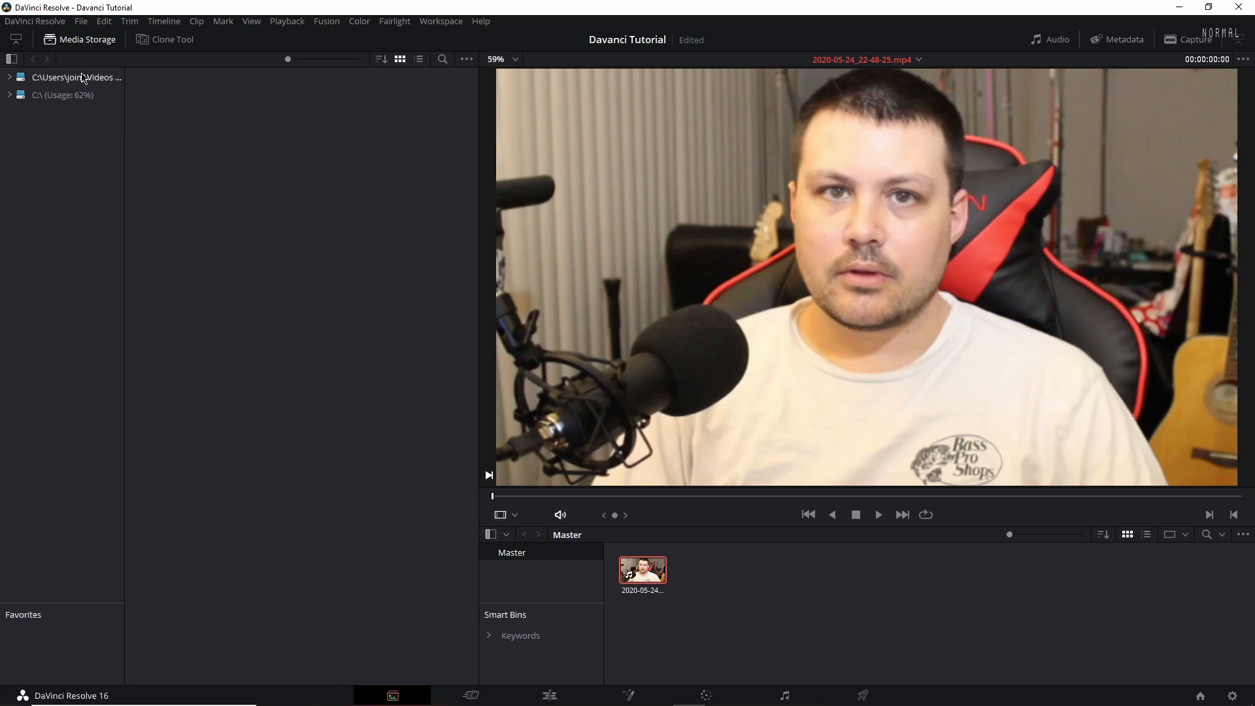
click(70, 81)
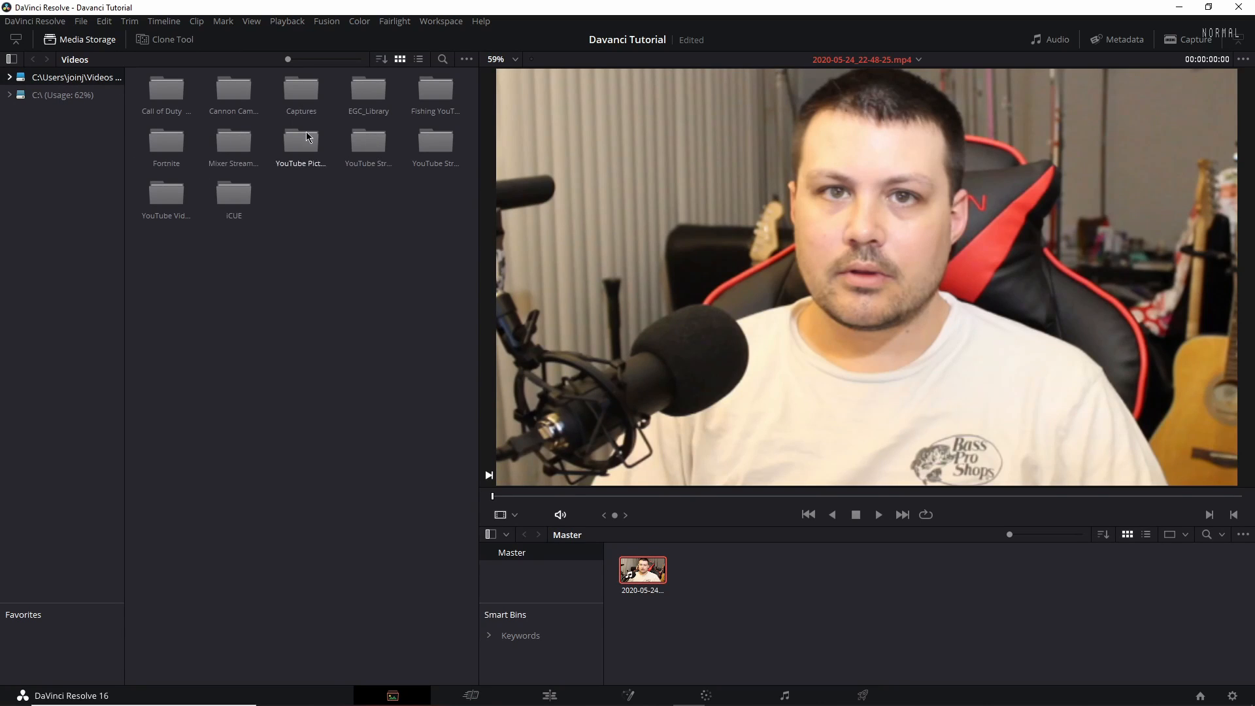
click(160, 203)
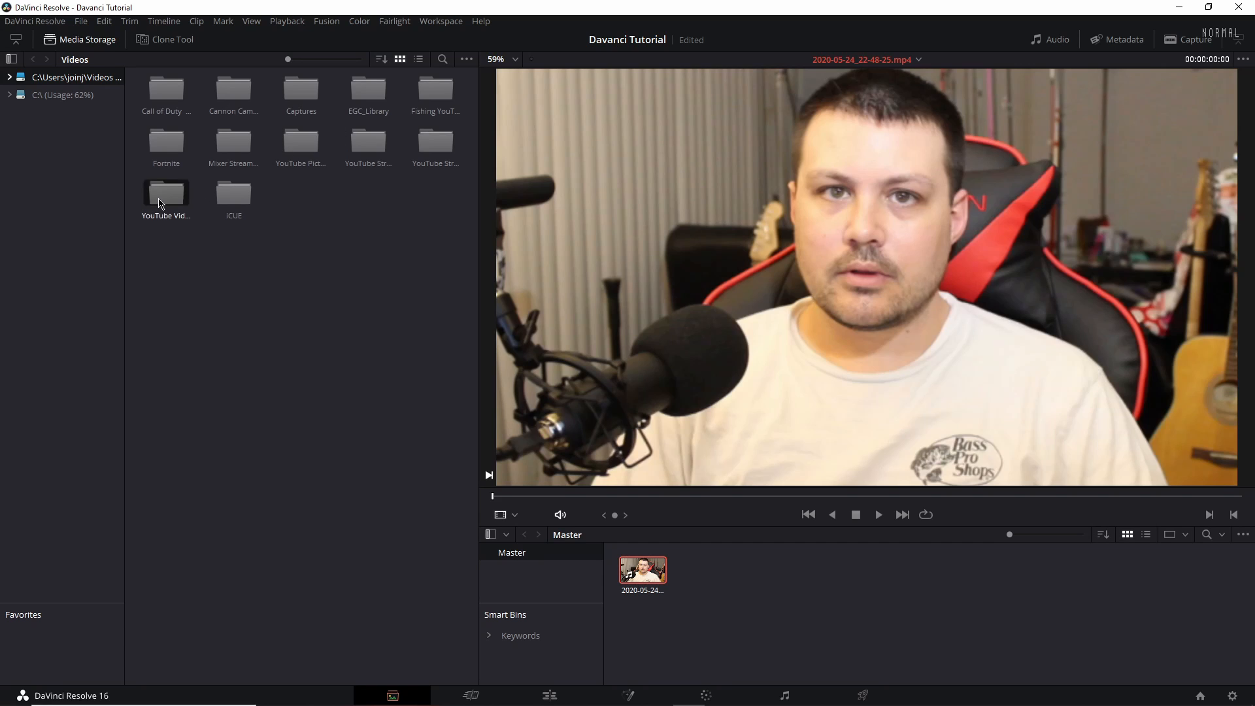
double_click(161, 204)
drag(166, 87, 186, 115)
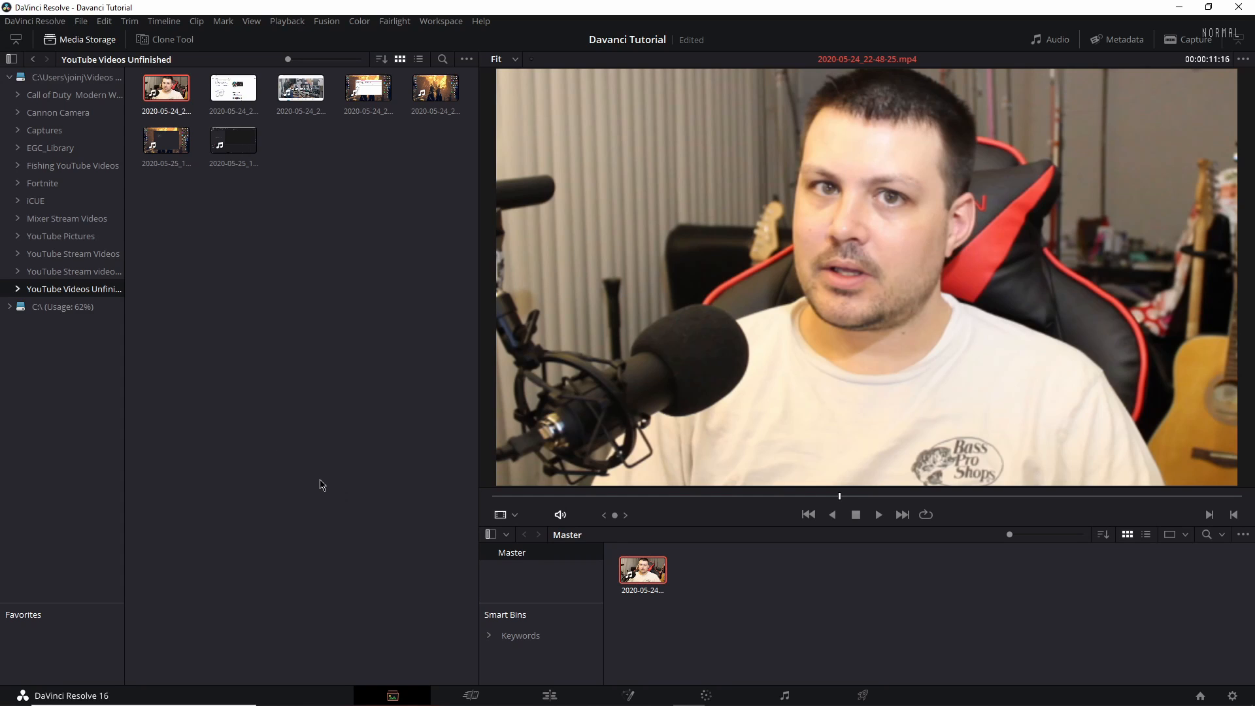
click(471, 695)
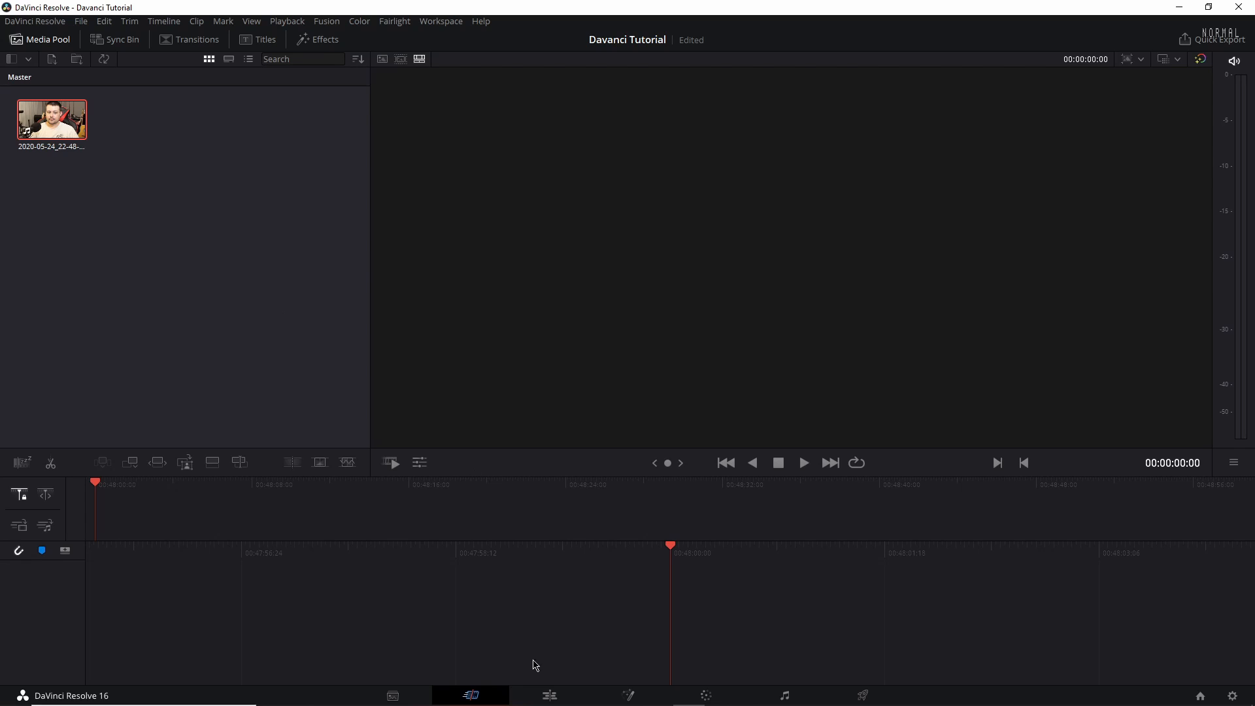
right_click(159, 229)
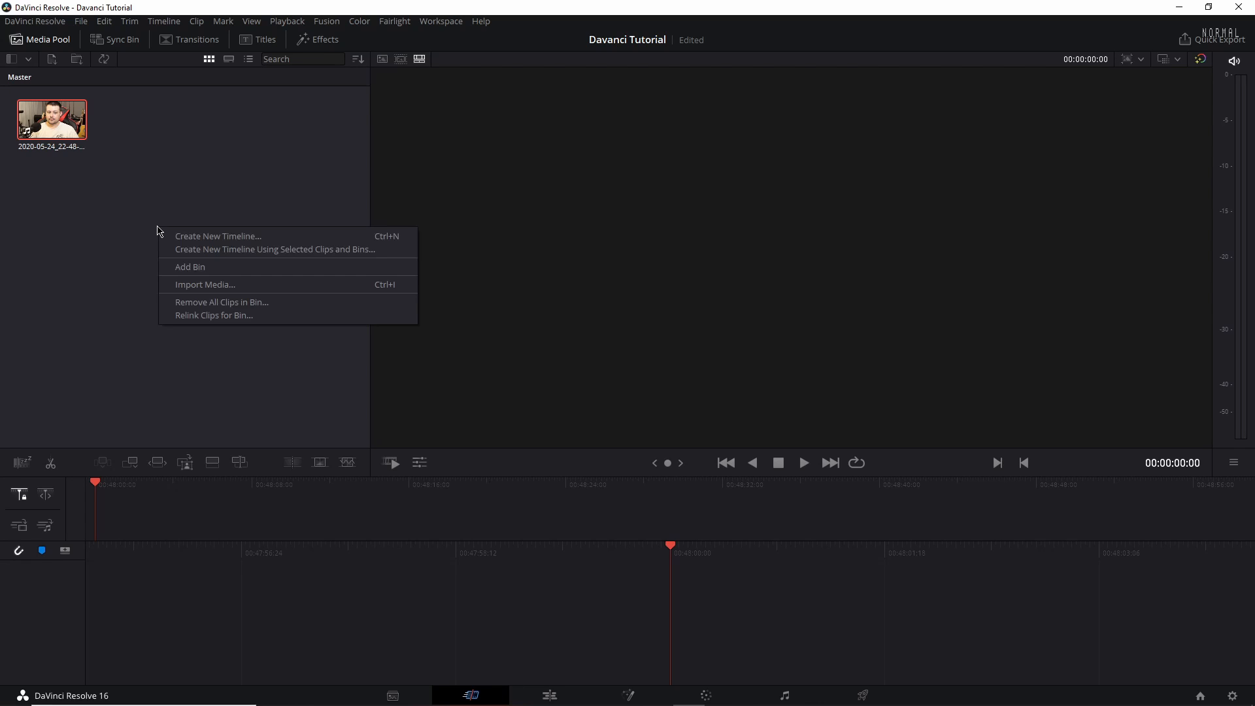
click(190, 284)
drag(112, 136, 614, 134)
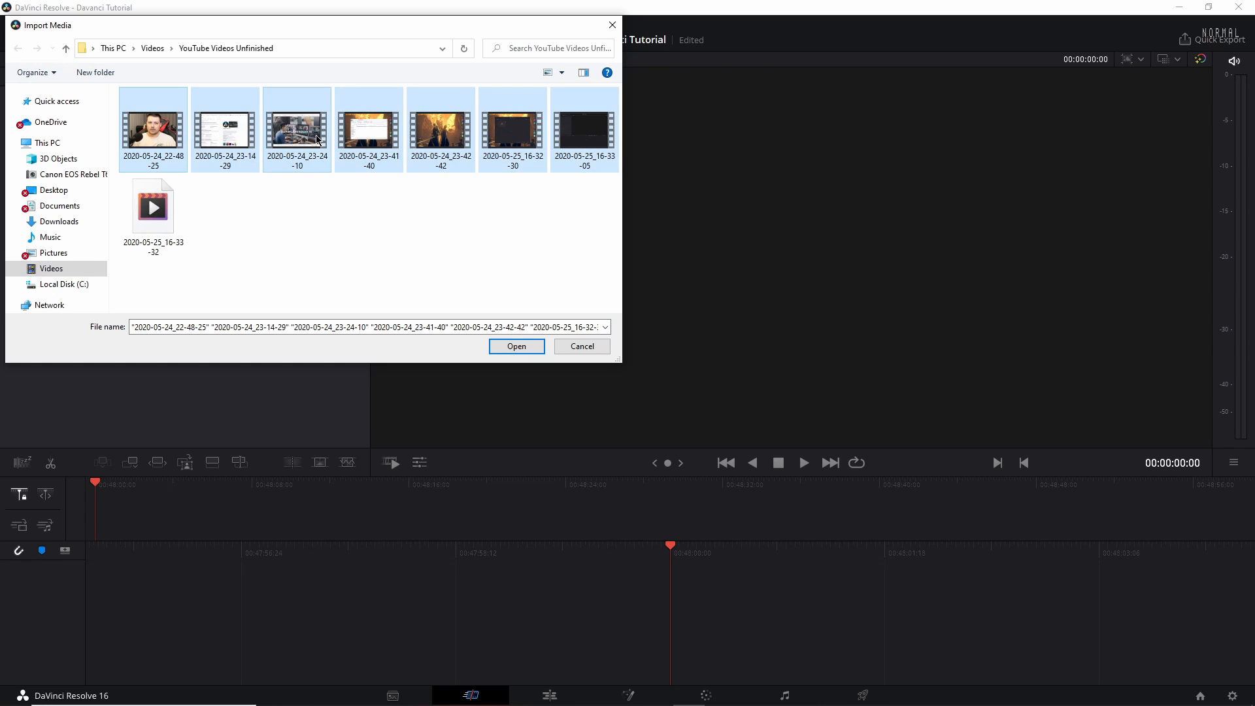
drag(319, 137, 277, 211)
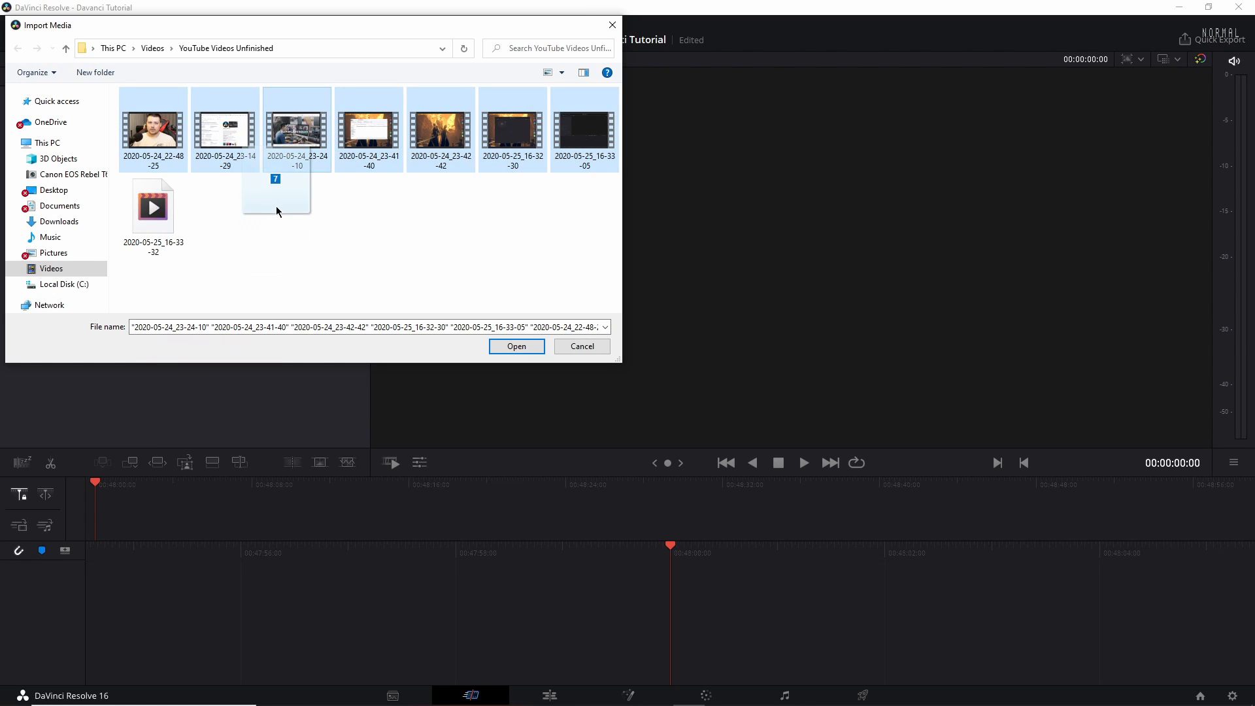
click(583, 347)
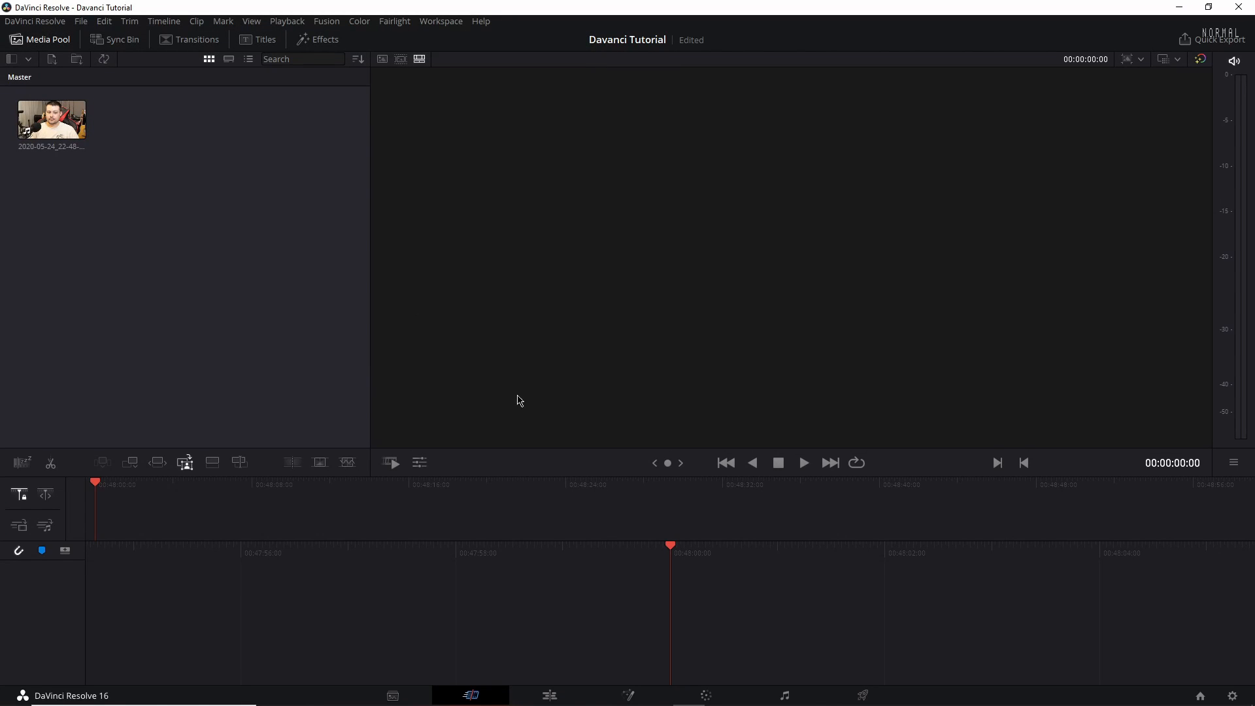
Place the 2020-05-24_22-48-25 clip from the media pool on a new timeline and open it in the Edit page
drag(52, 119, 735, 606)
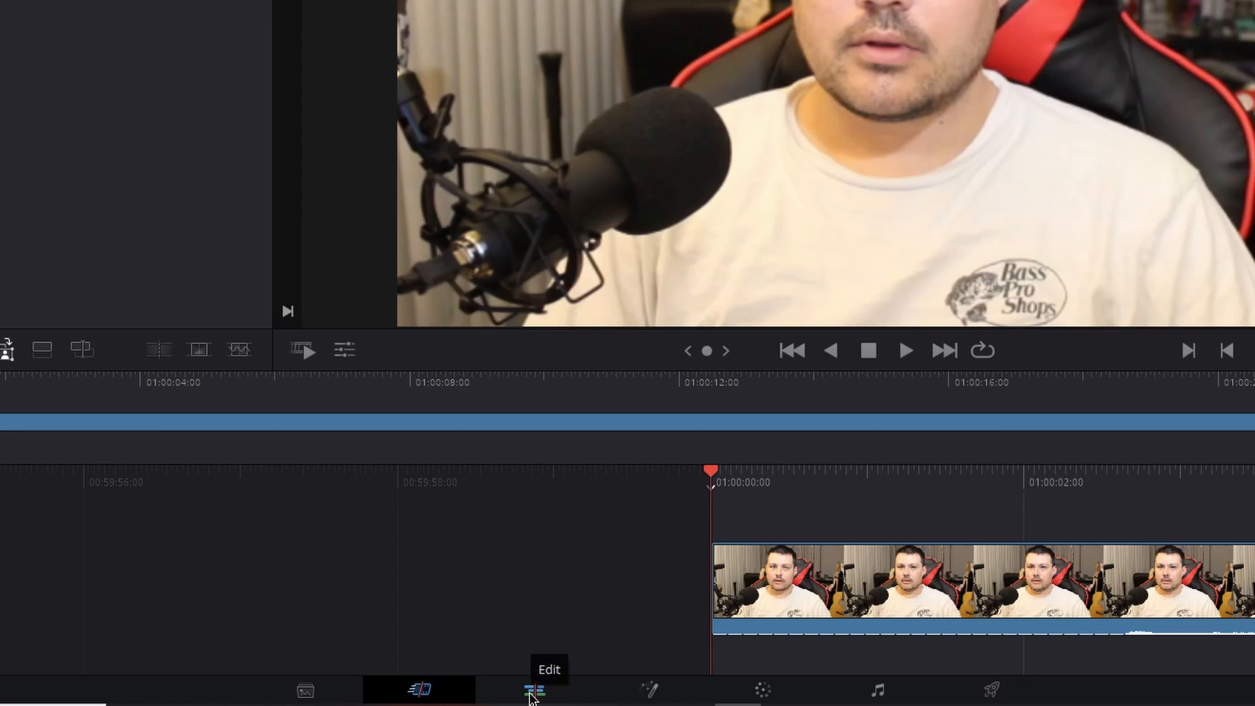
click(534, 690)
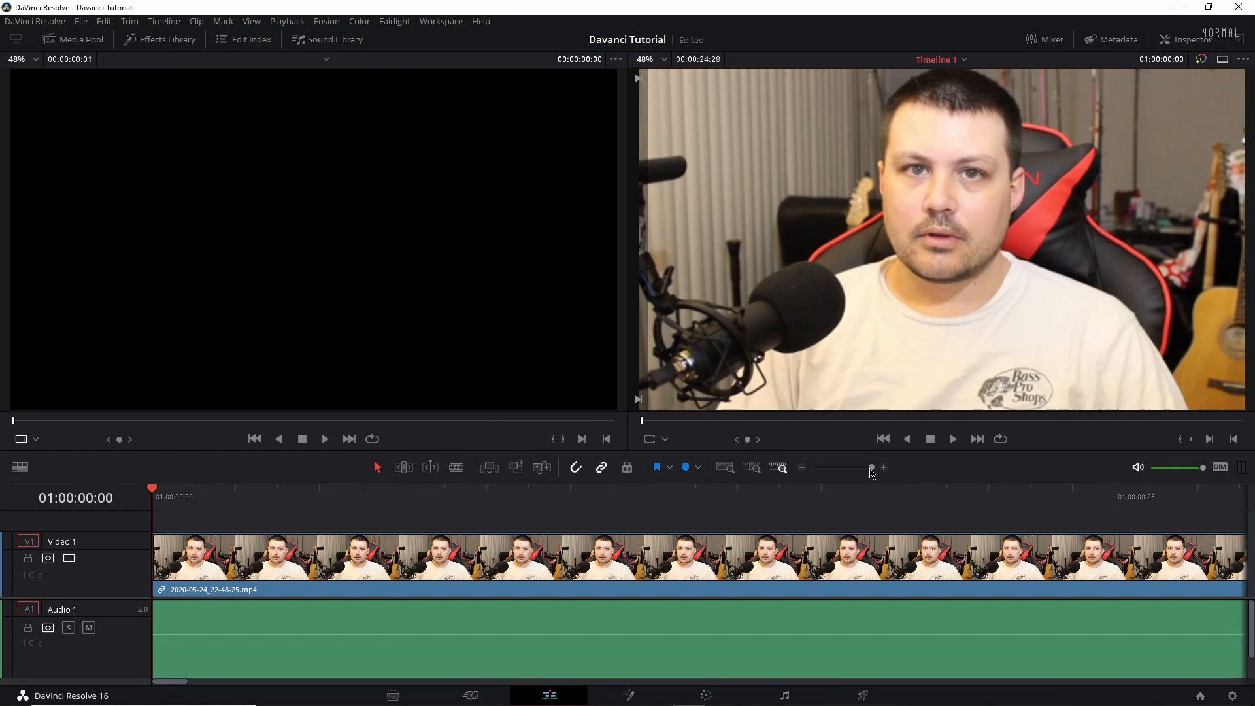
drag(873, 468, 852, 468)
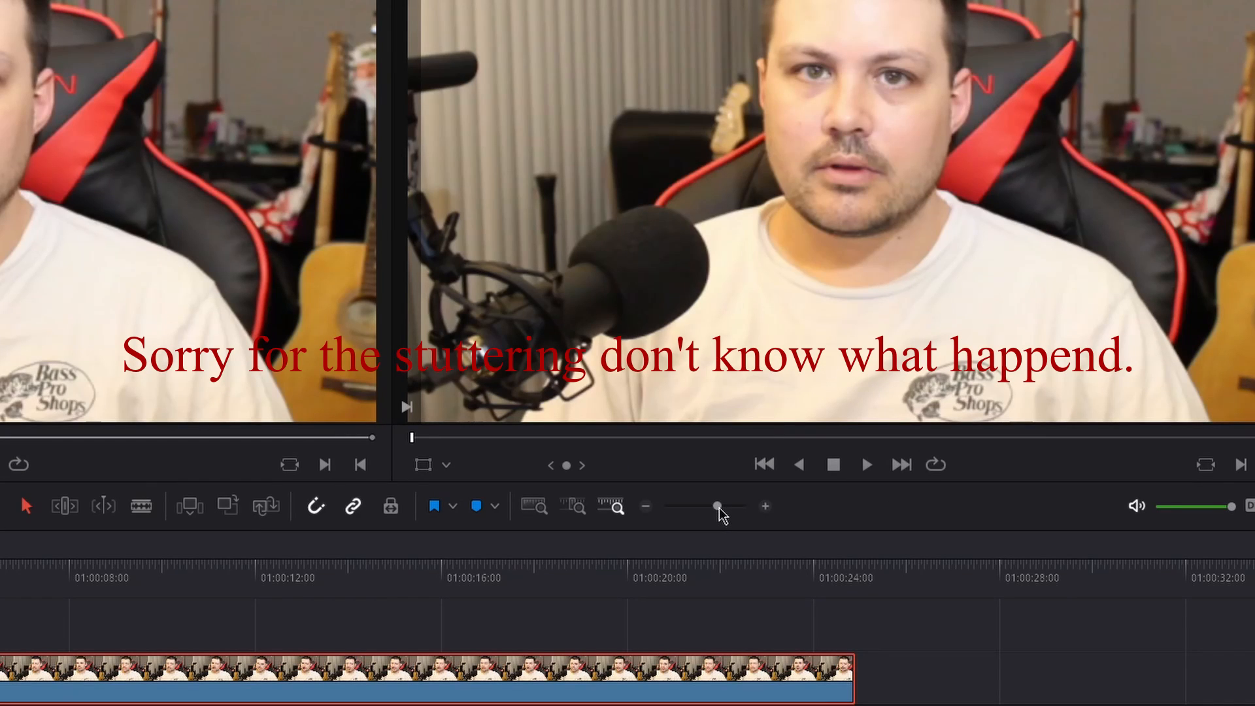
drag(720, 510, 732, 508)
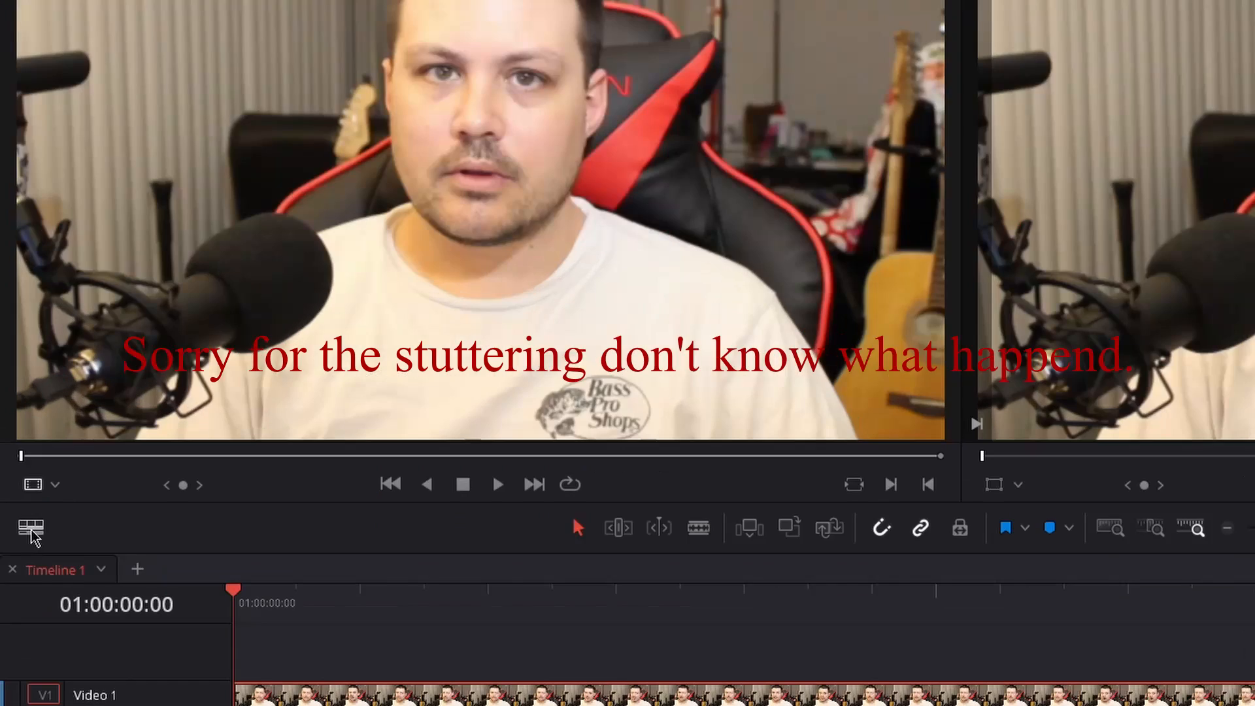
Turn on stacked timelines and audio waveforms in the timeline view options
click(30, 529)
click(63, 613)
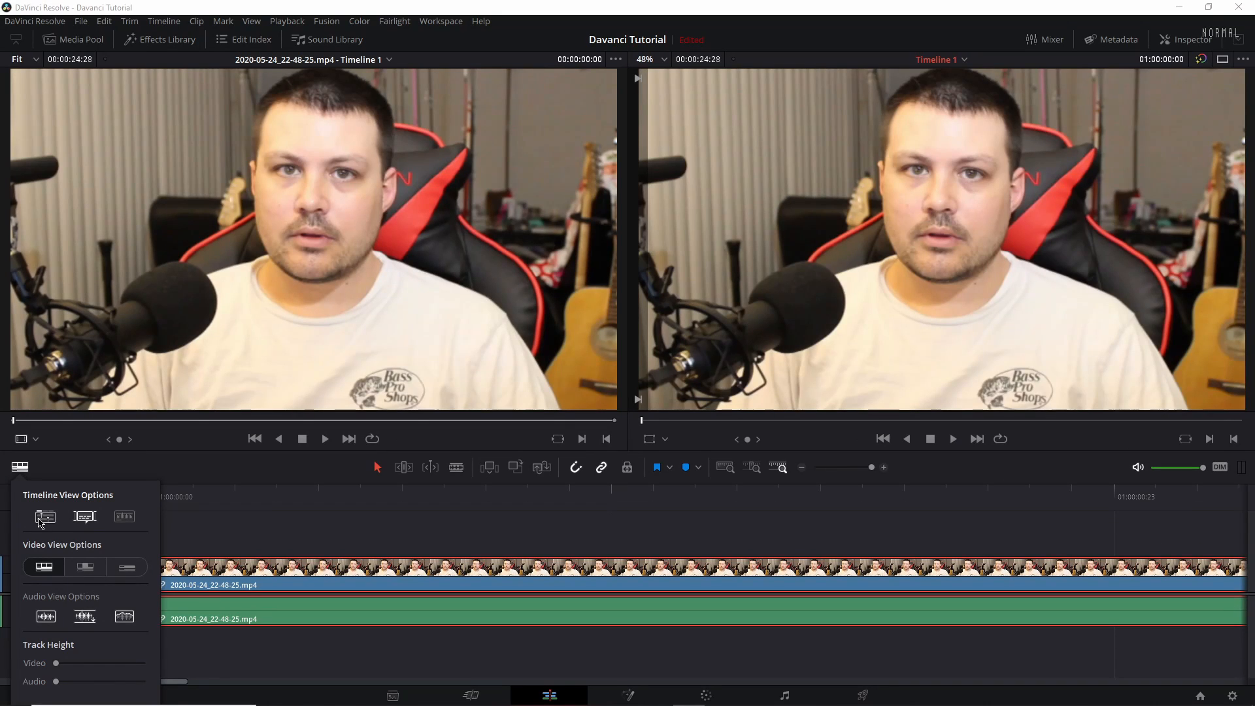
click(125, 517)
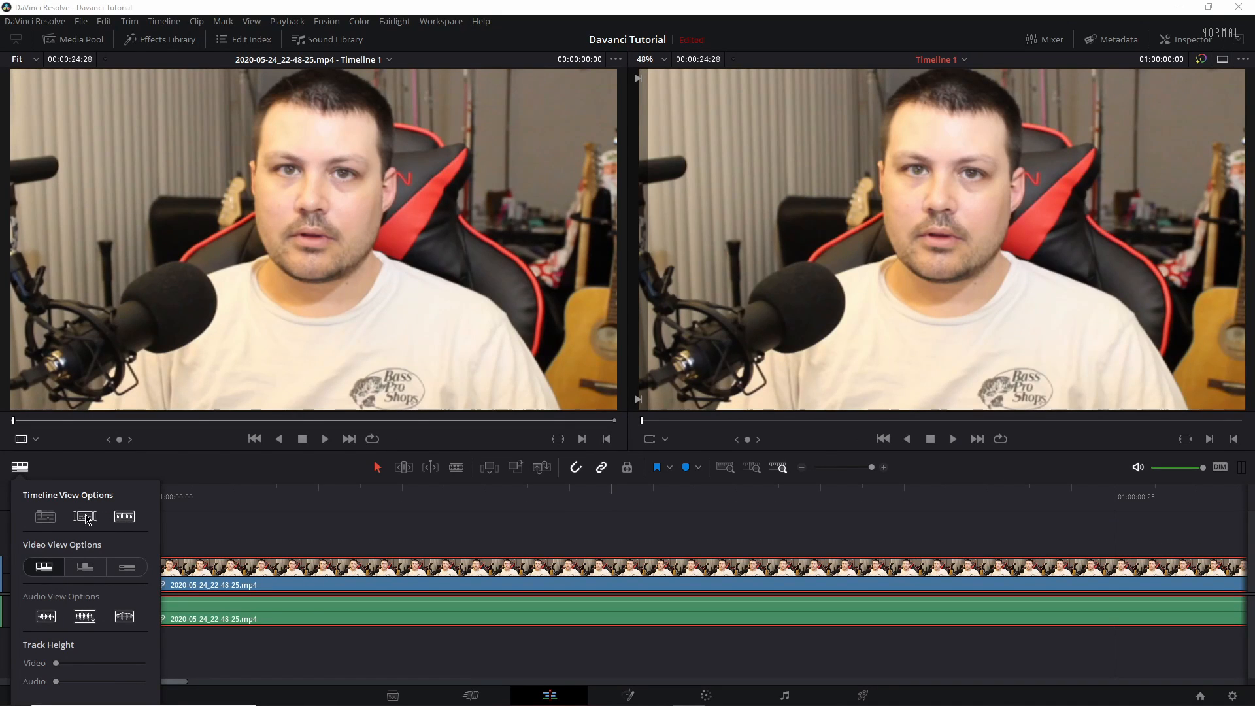
click(45, 517)
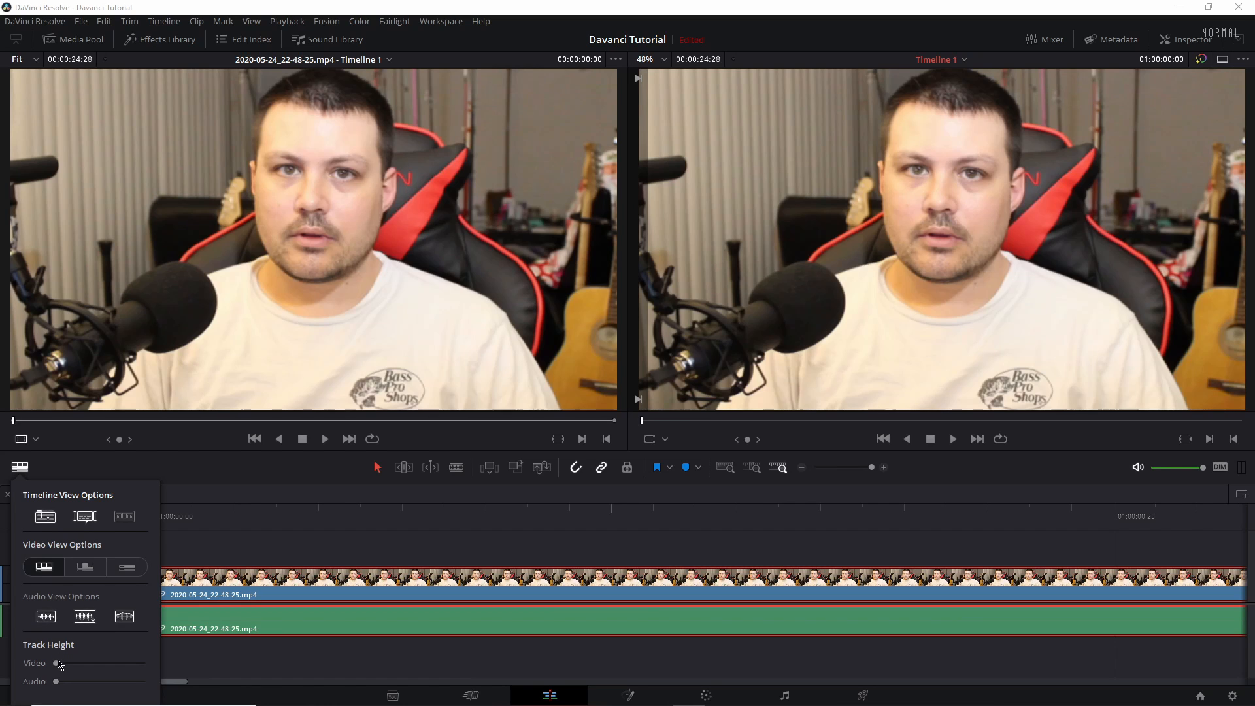
Increase the audio track height so the waveform on Audio 1 is displayed taller
mouse_move(59, 661)
mouse_down()
mouse_move(116, 657)
mouse_move(69, 657)
mouse_up()
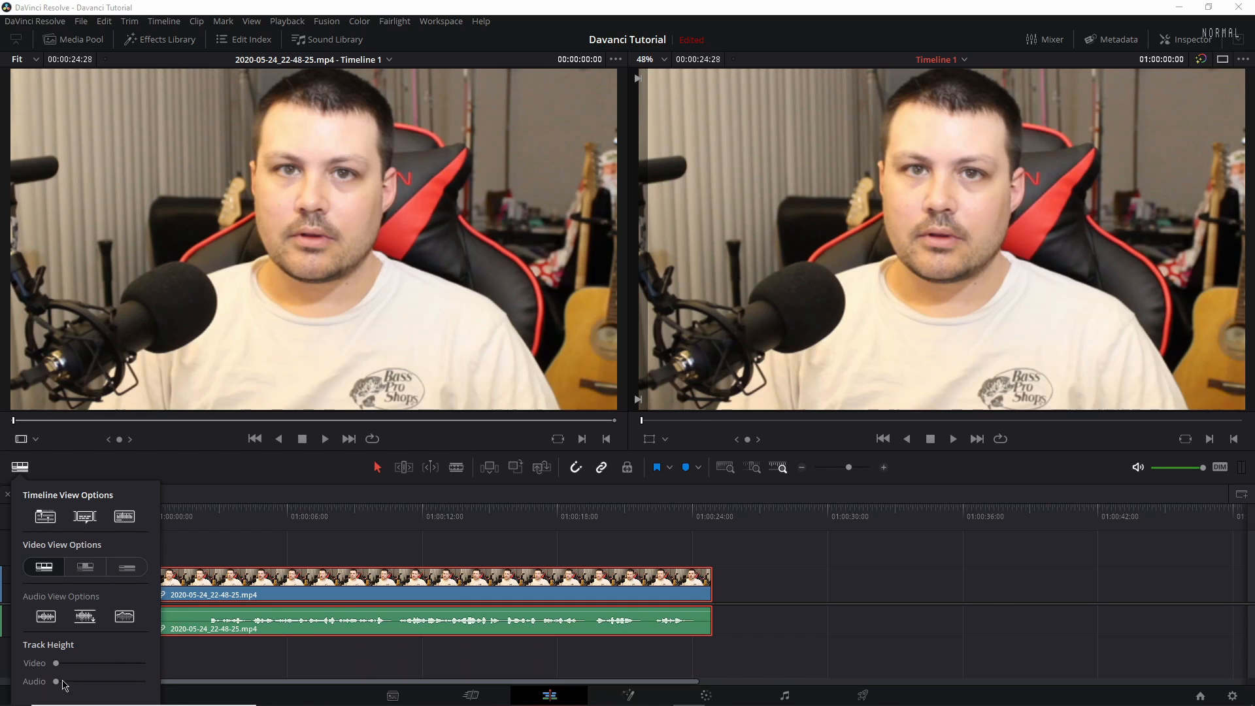
drag(63, 685, 109, 680)
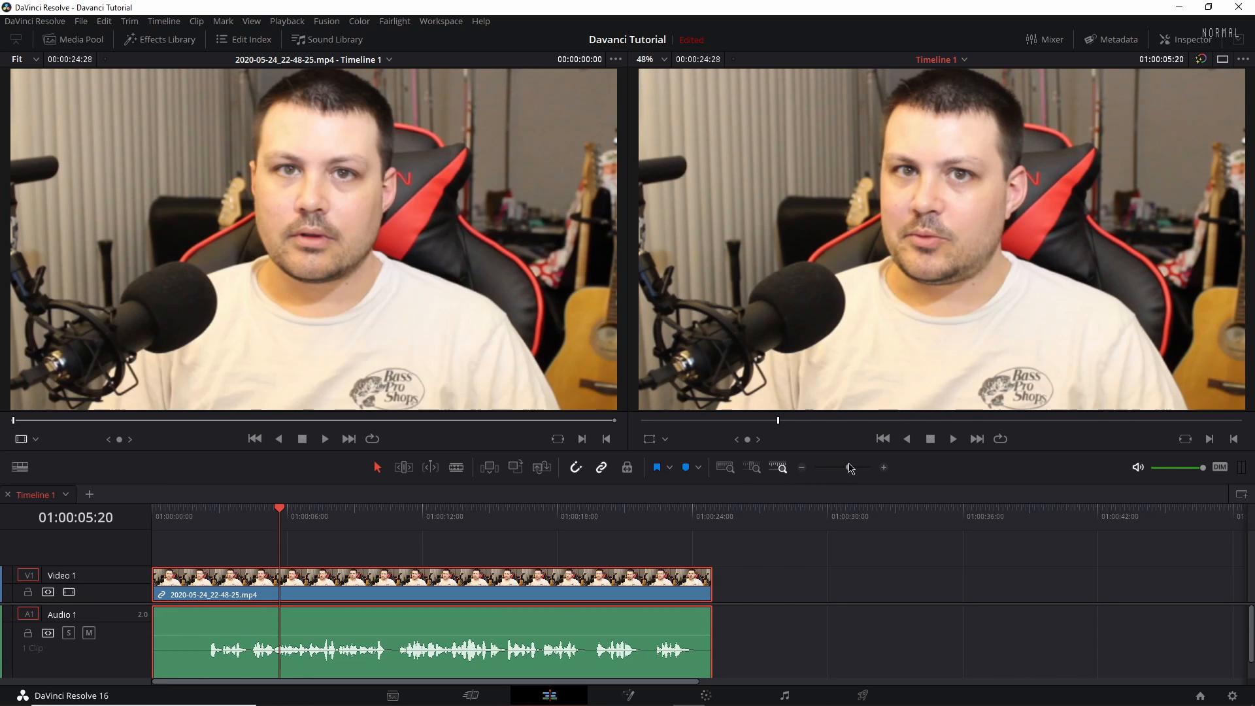
Try raising the clip's audio volume on Audio 1 to 14.73 dB with the waveform magnified
drag(850, 467, 873, 468)
mouse_move(535, 635)
mouse_down()
mouse_move(535, 613)
mouse_move(532, 652)
mouse_move(534, 635)
mouse_up()
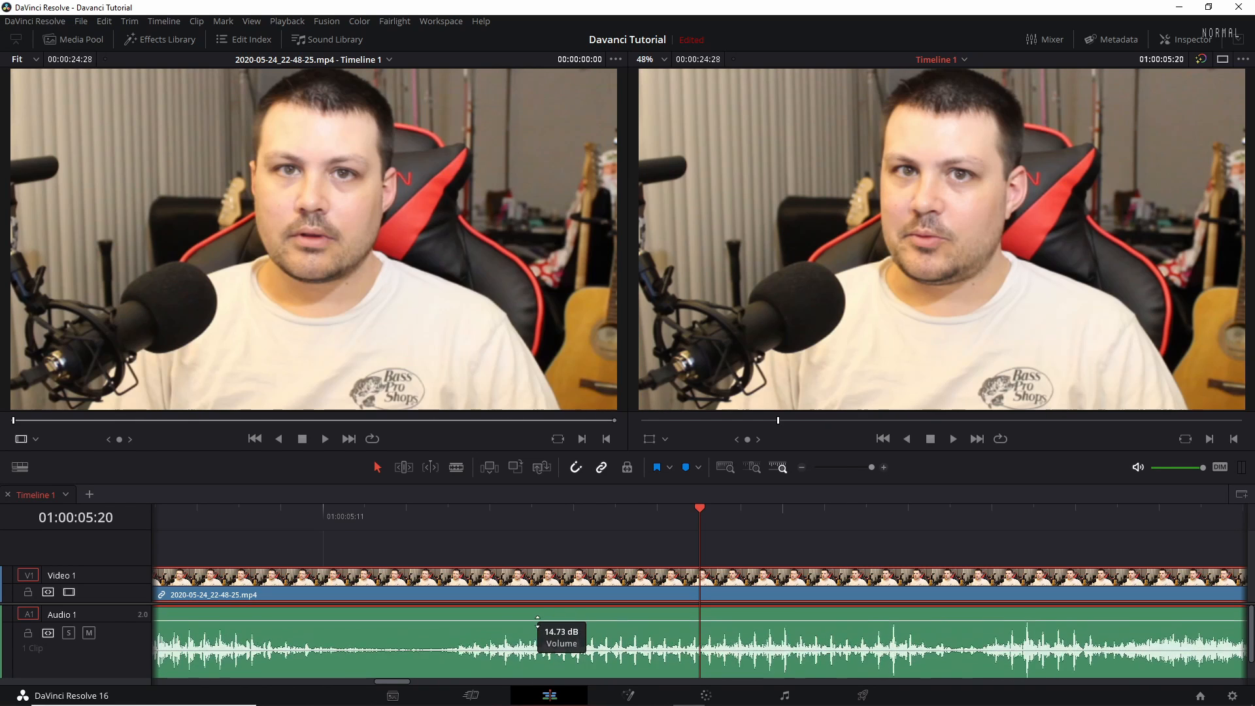
click(87, 27)
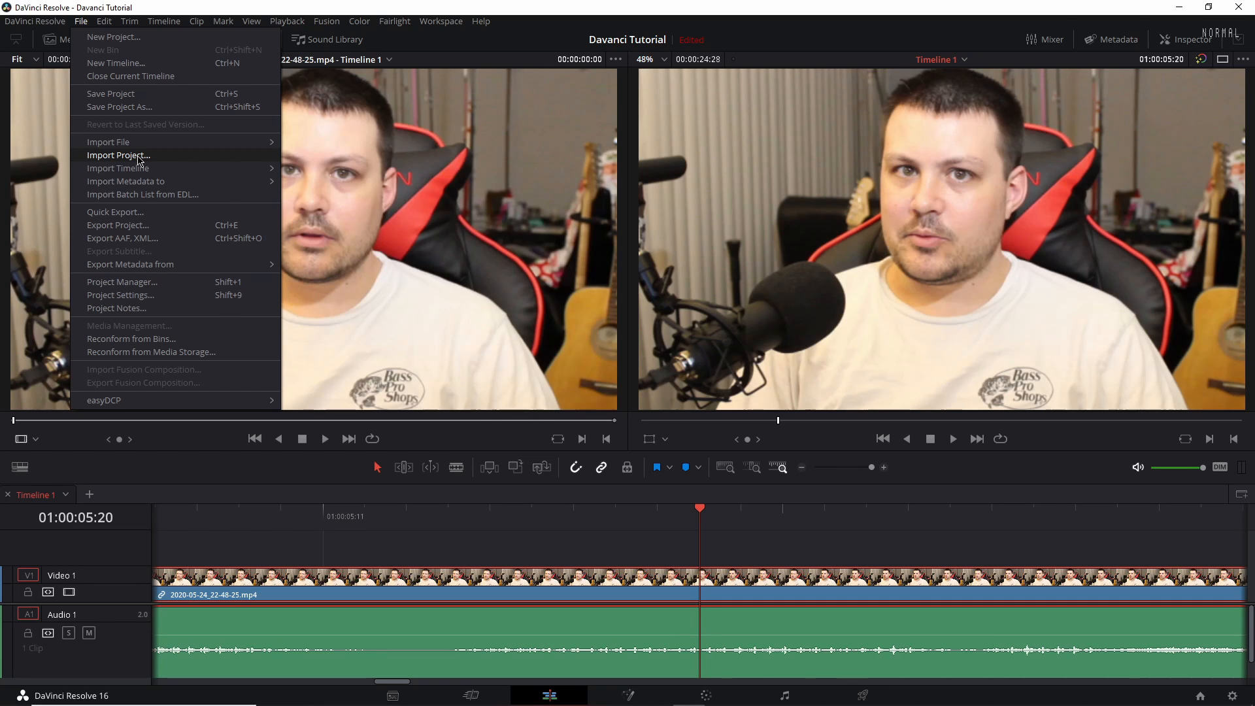
click(104, 21)
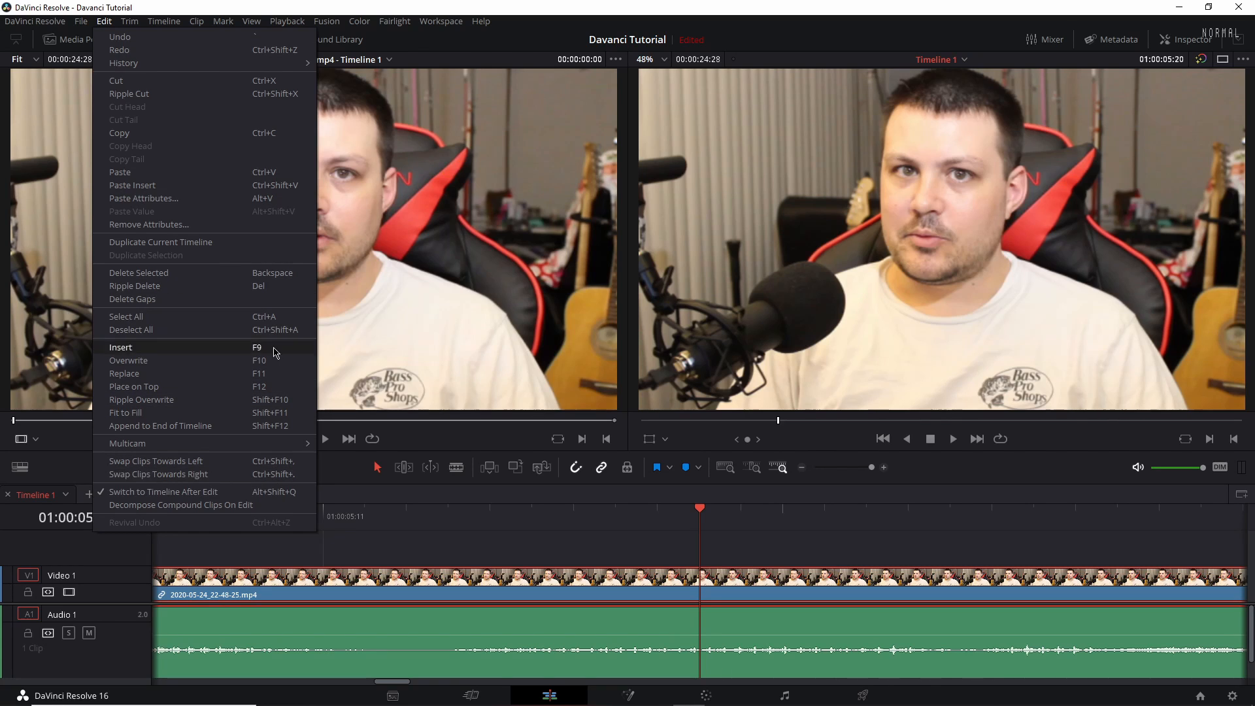
click(196, 21)
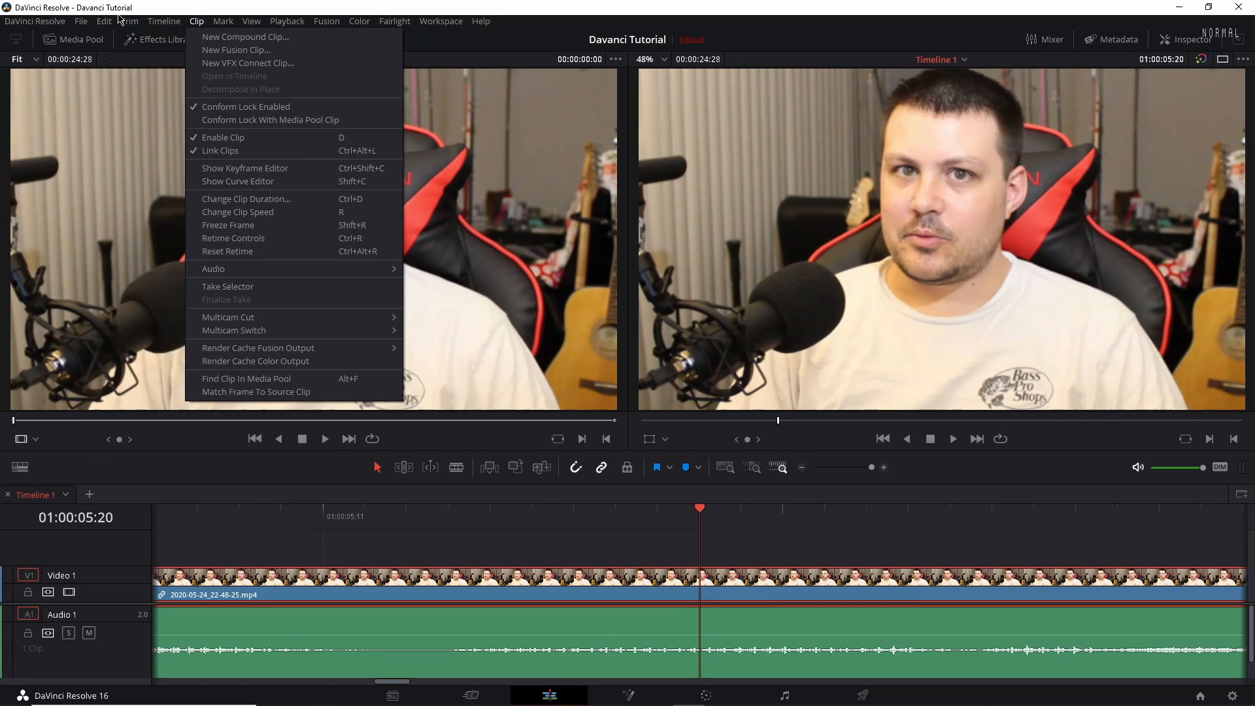
click(148, 20)
click(130, 21)
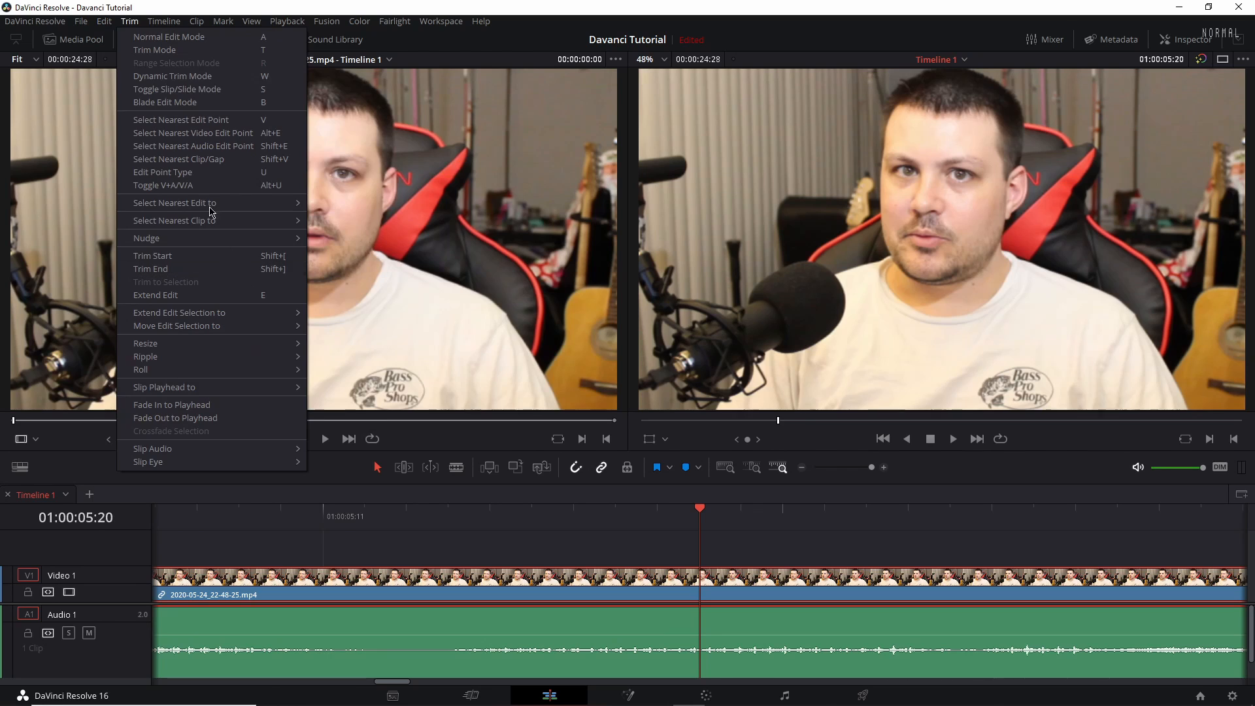
mouse_move(178, 27)
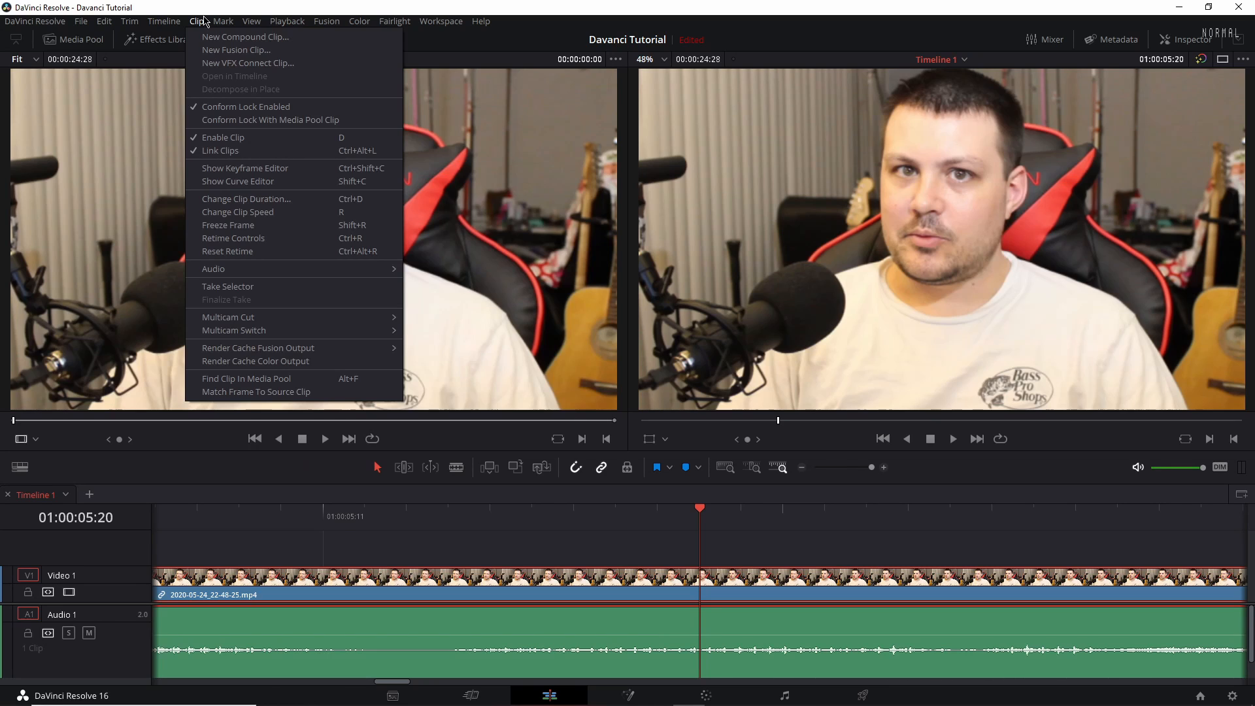
click(567, 21)
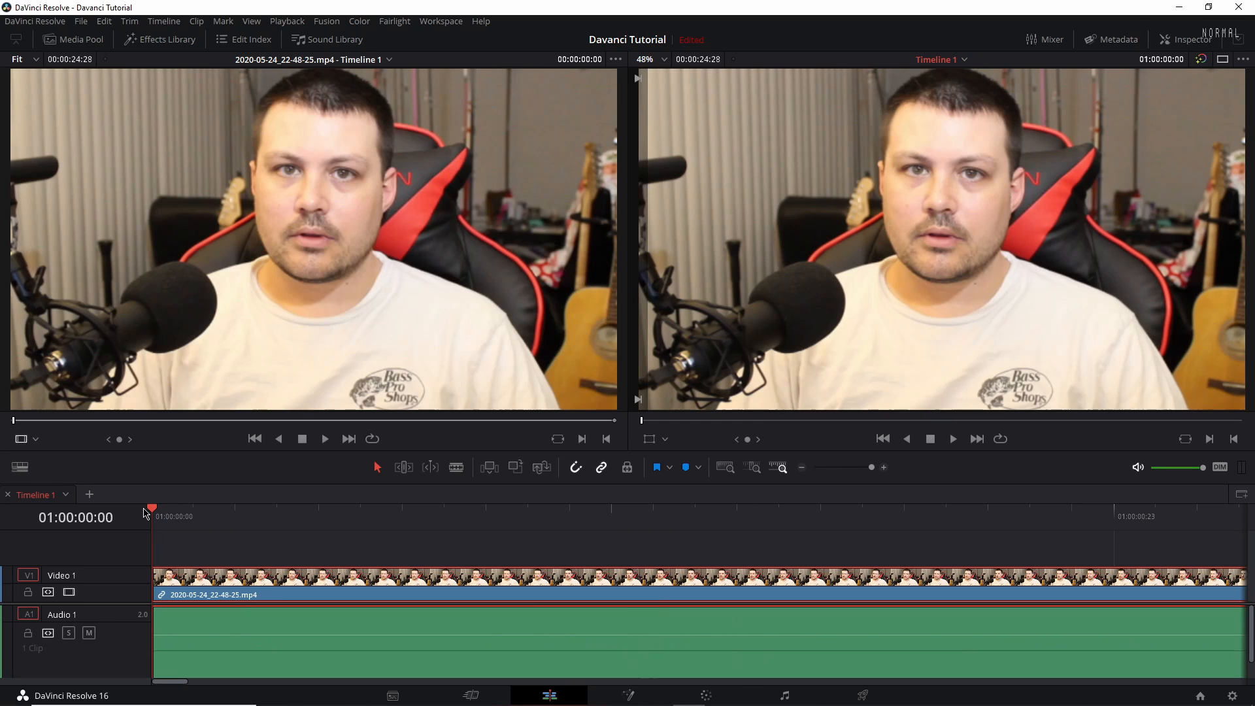
Play the timeline from its start with a wider span of the waveform in view, pausing and resuming playback
drag(874, 468, 869, 470)
key(space)
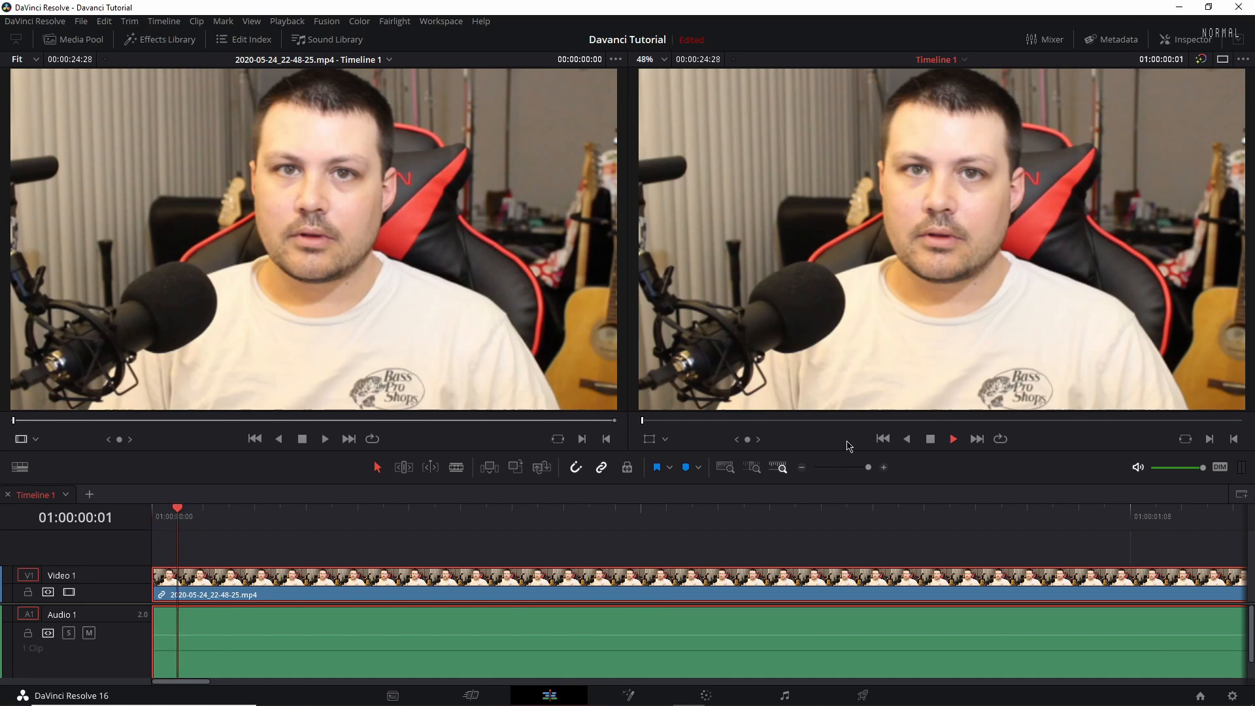
mouse_move(870, 472)
mouse_down()
mouse_move(835, 471)
mouse_move(864, 470)
mouse_up()
click(934, 442)
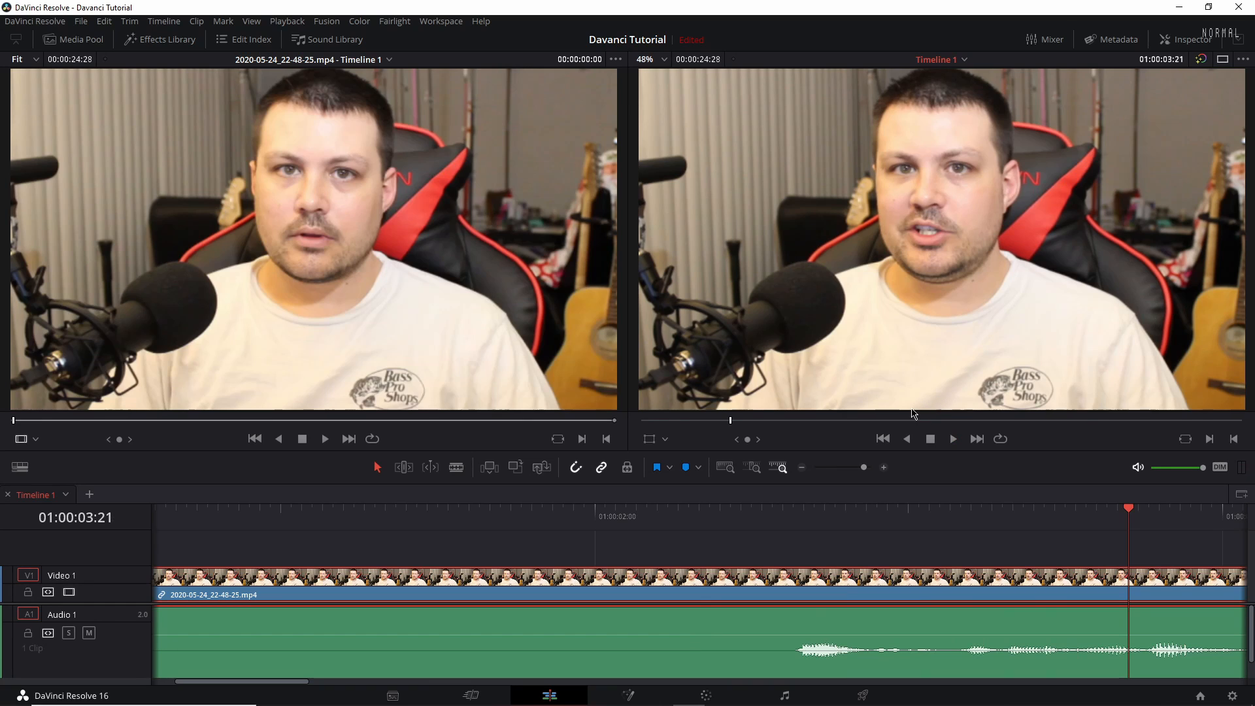
key(space)
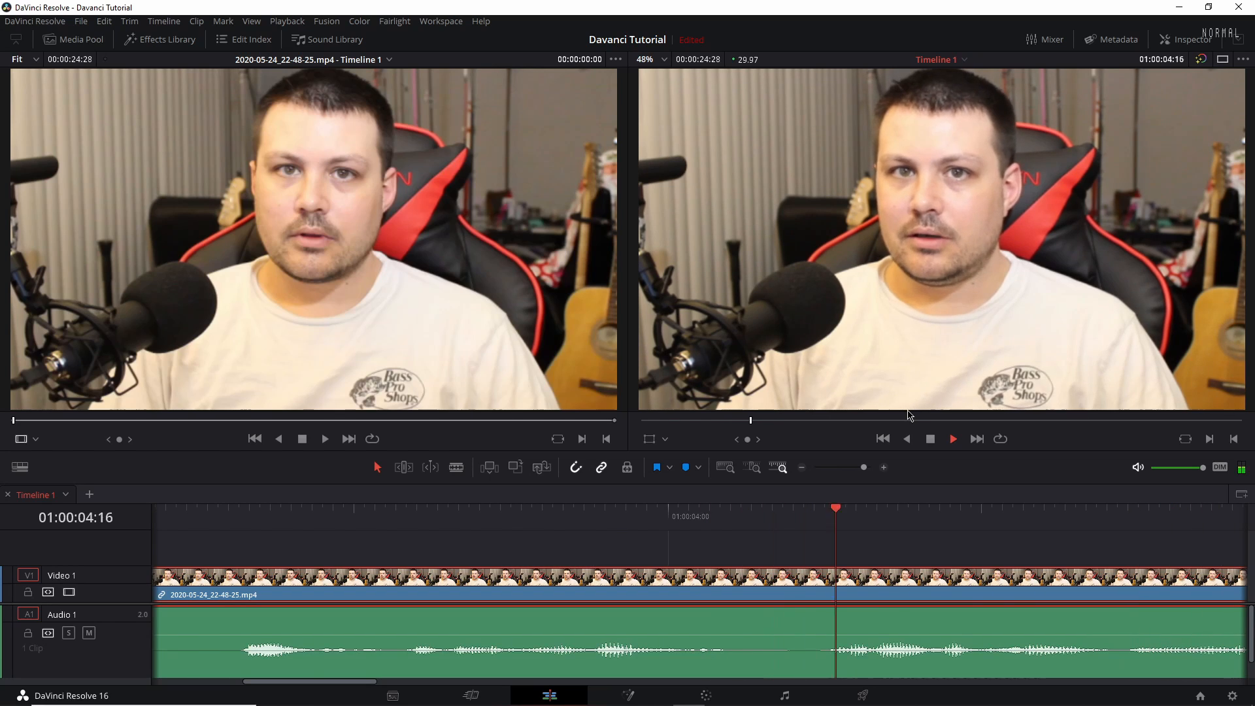
key(space)
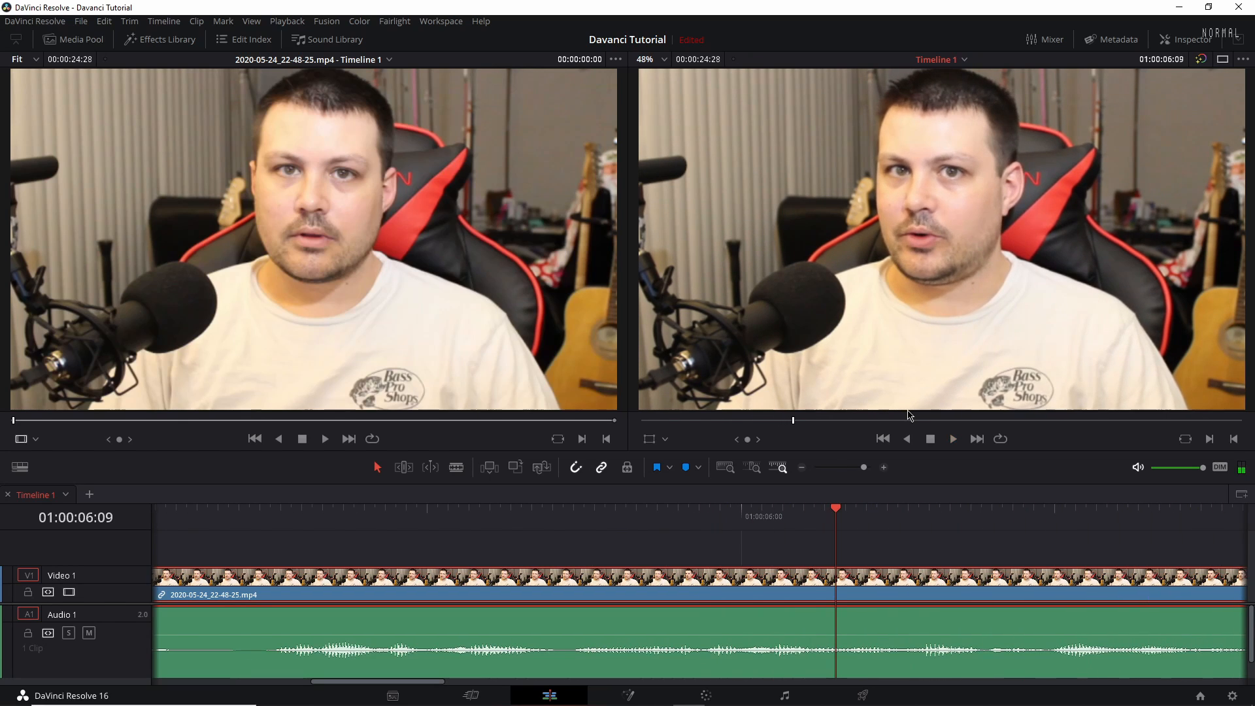
Play the timeline in reverse, preview the beginning of the speech again, and rewind to the start
key(j)
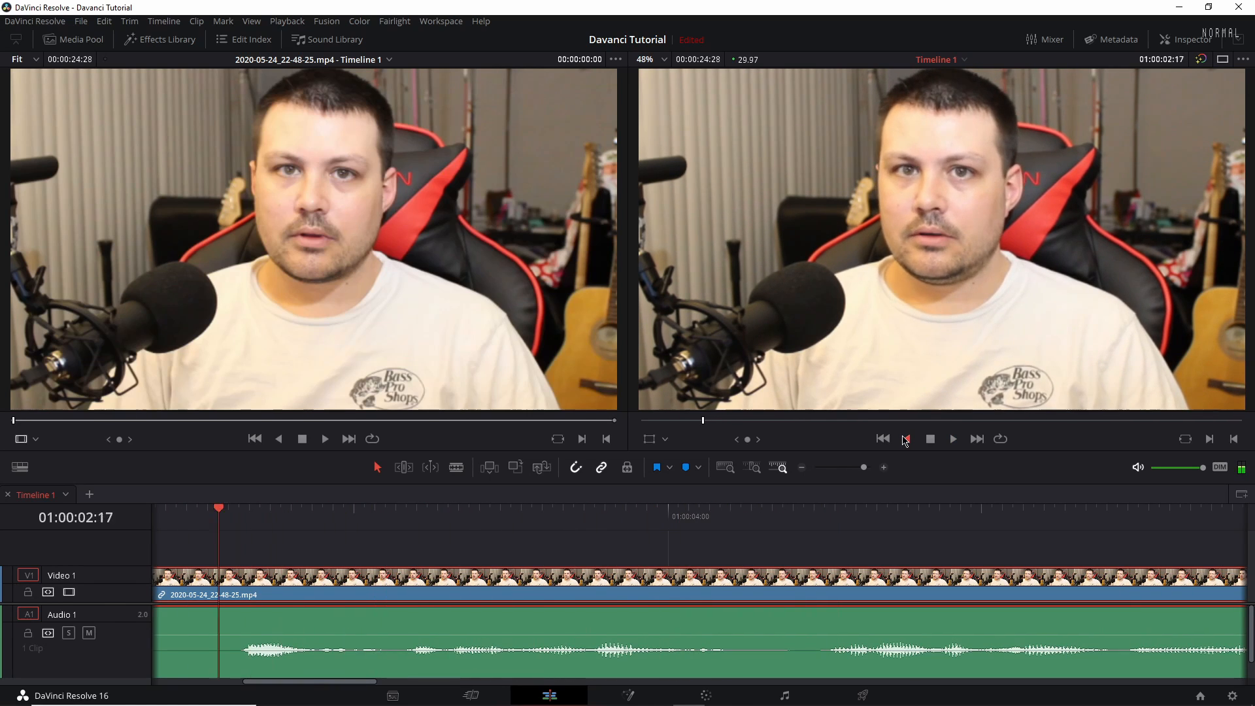
key(space)
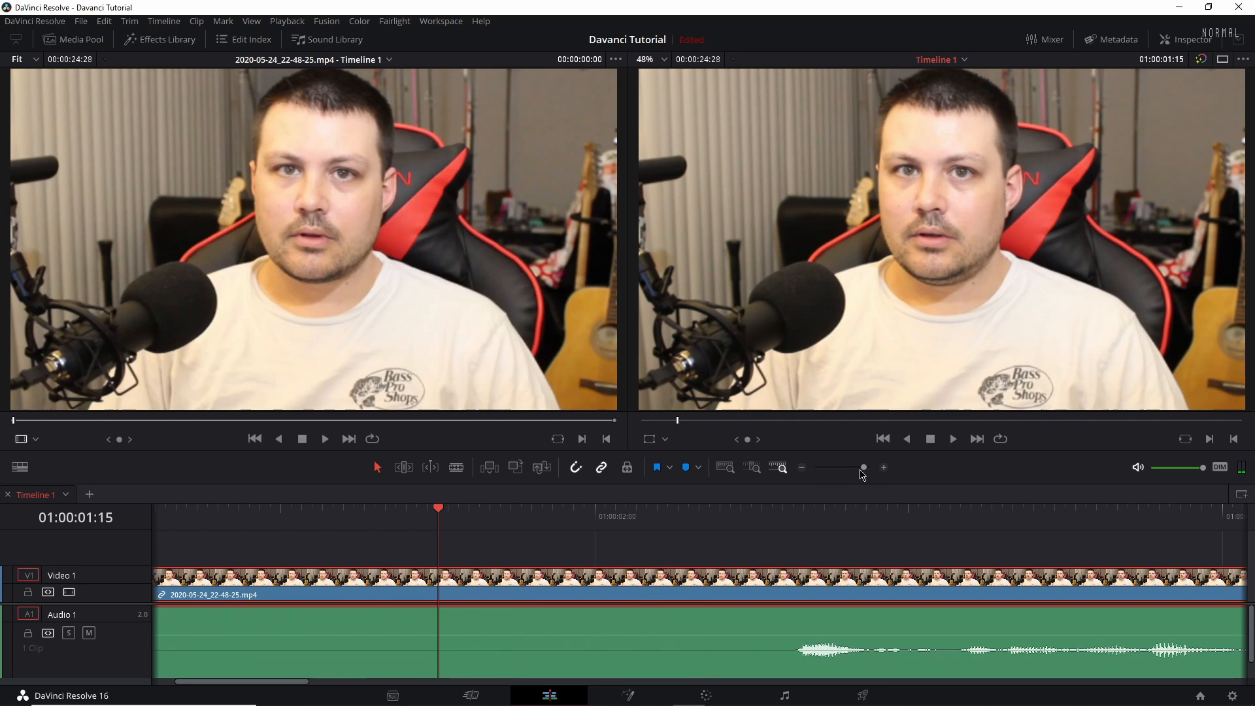
drag(866, 469, 861, 470)
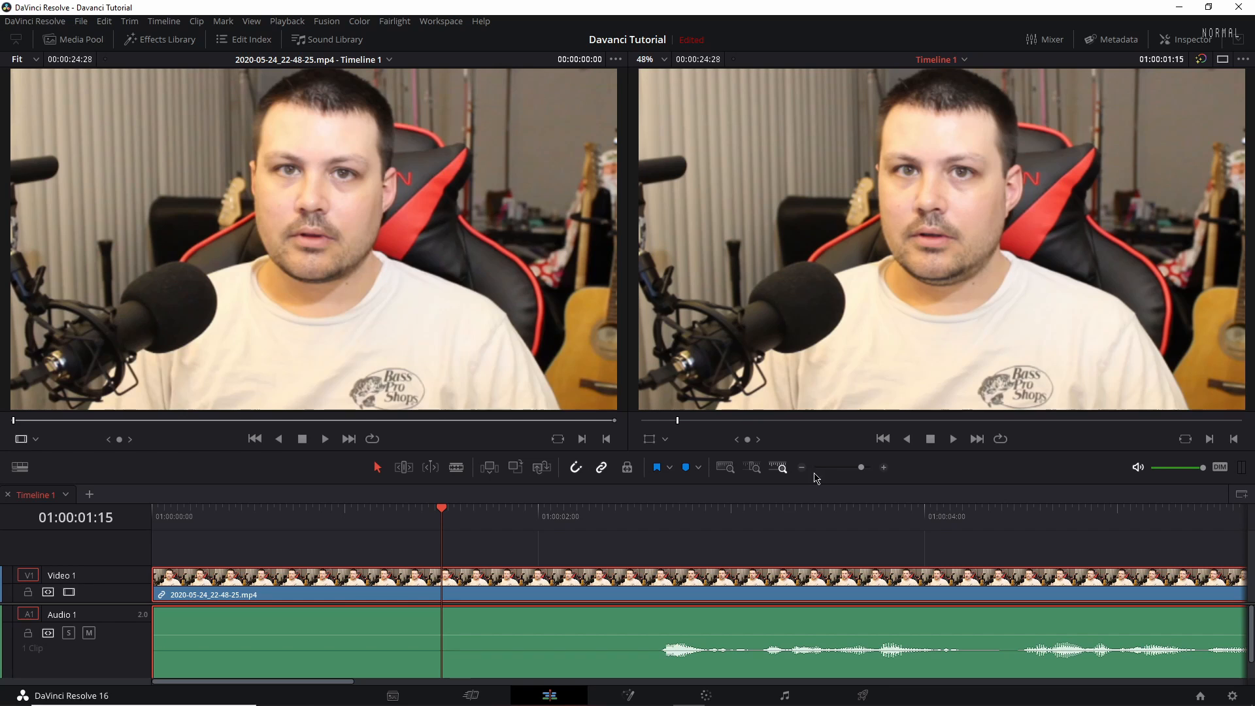
key(space)
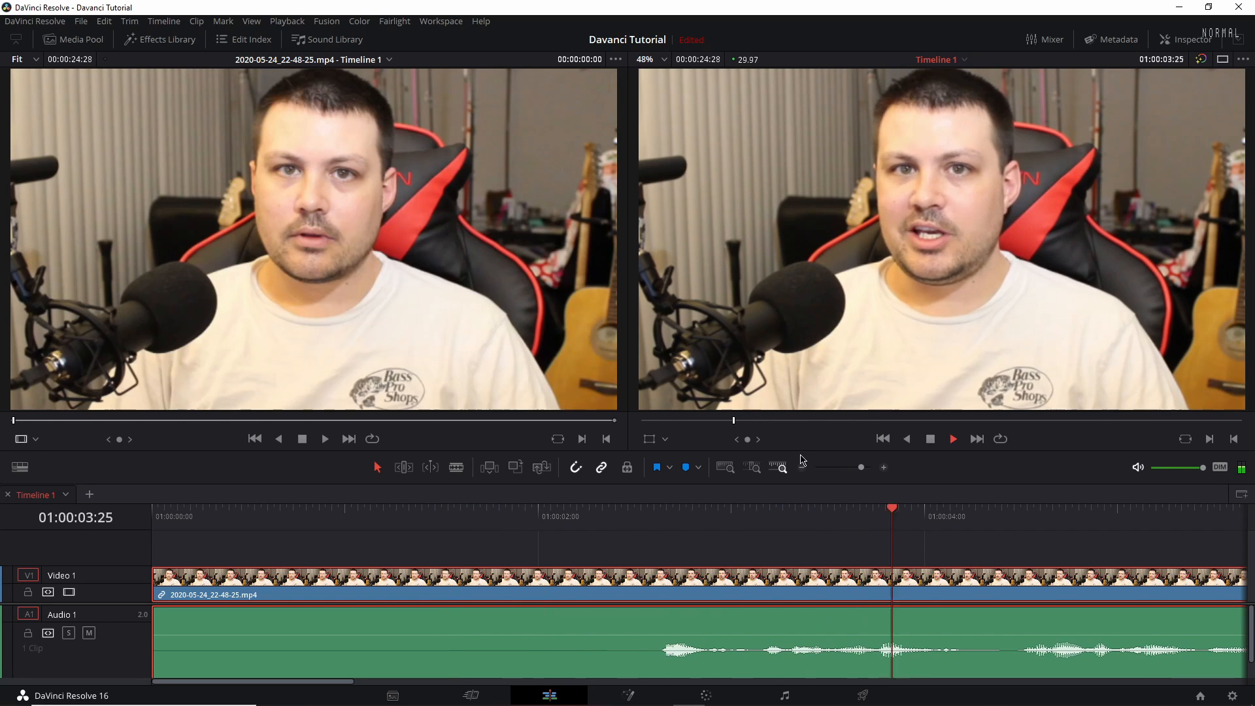
key(space)
key(j)
key(j)
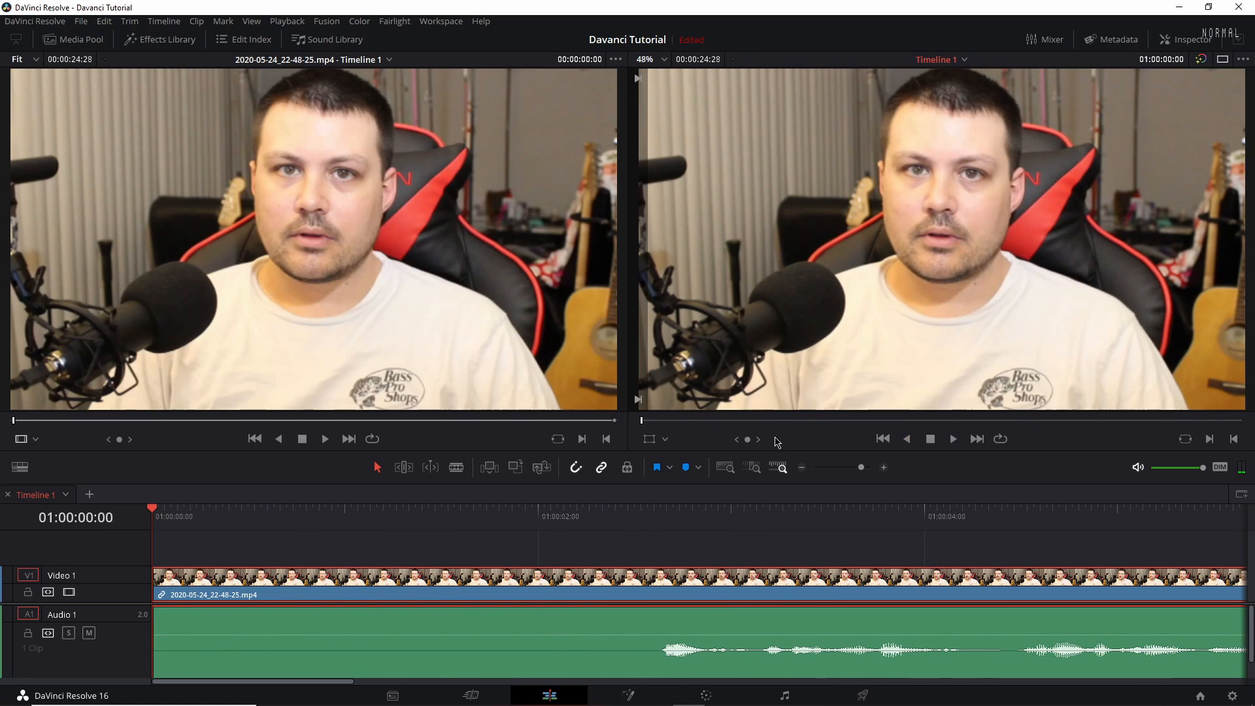
Fast-forward through the timeline, rewind it at increased speed to the start, and scrub through the footage
key(l)
key(l)
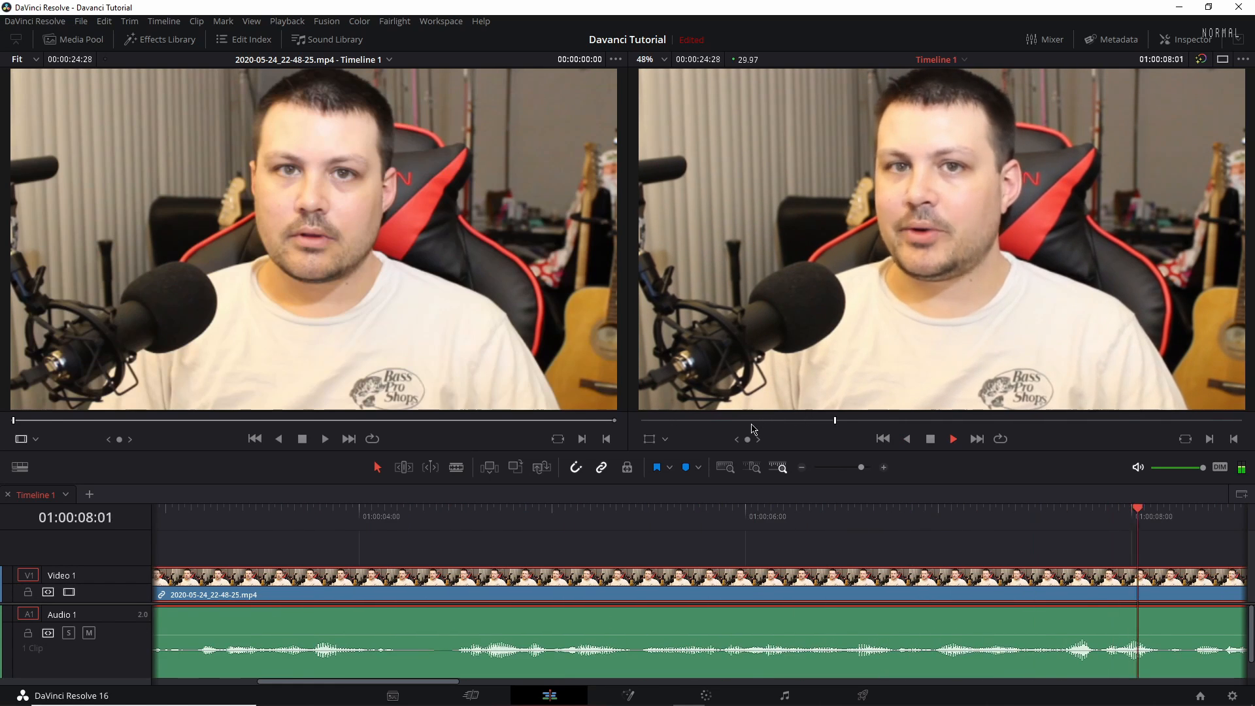
key(k)
key(j)
key(j)
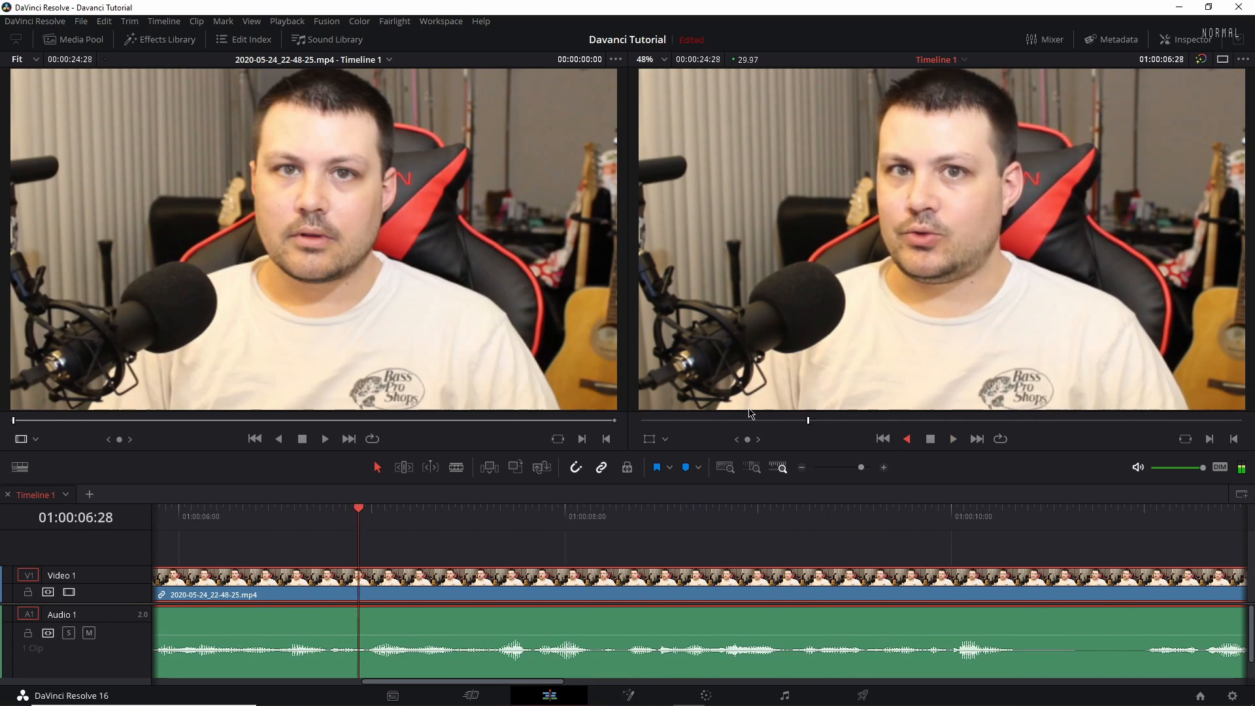
key(j)
key(j)
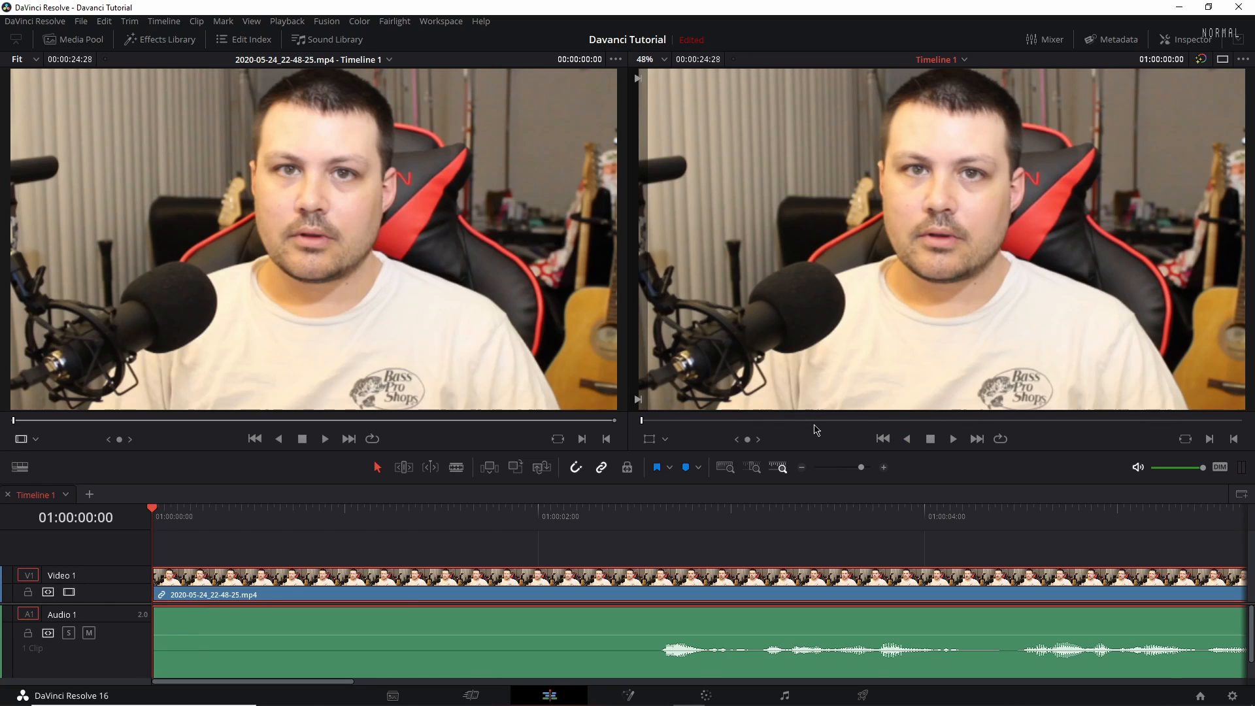
drag(642, 423, 859, 421)
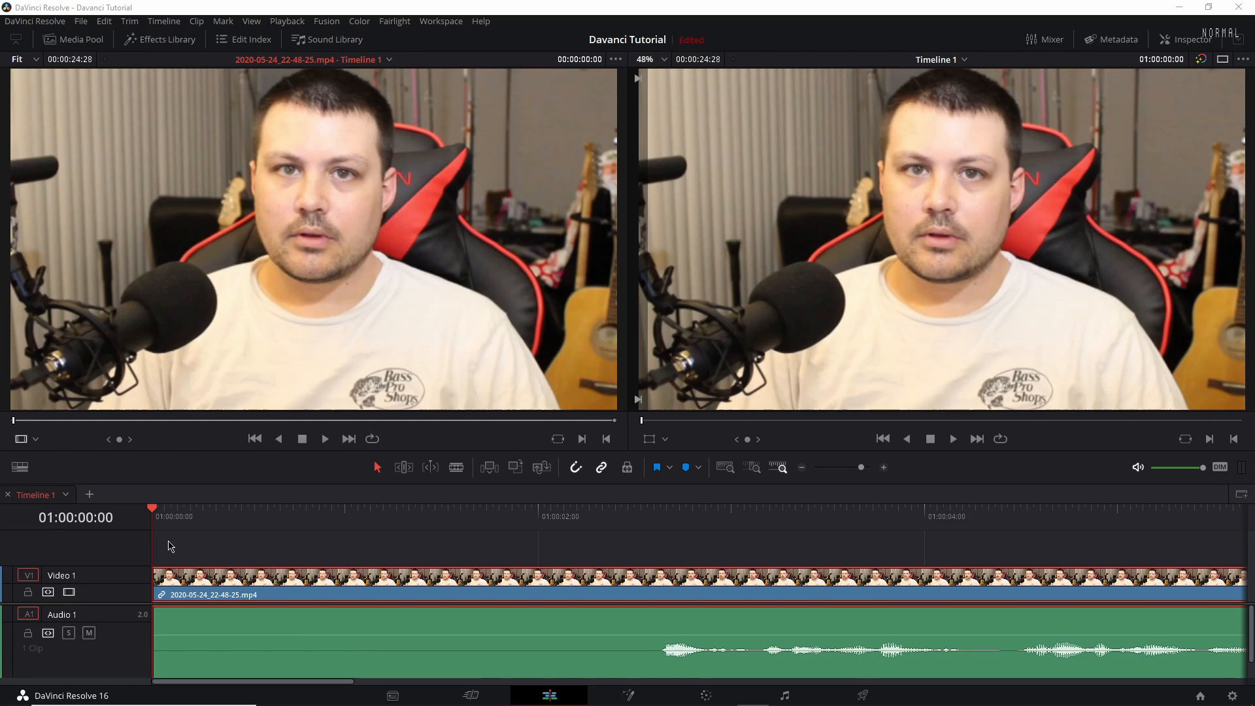
Split the clip with the blade at 01:00:02:19, right before the speech starts in the waveform
click(157, 512)
drag(157, 512, 663, 540)
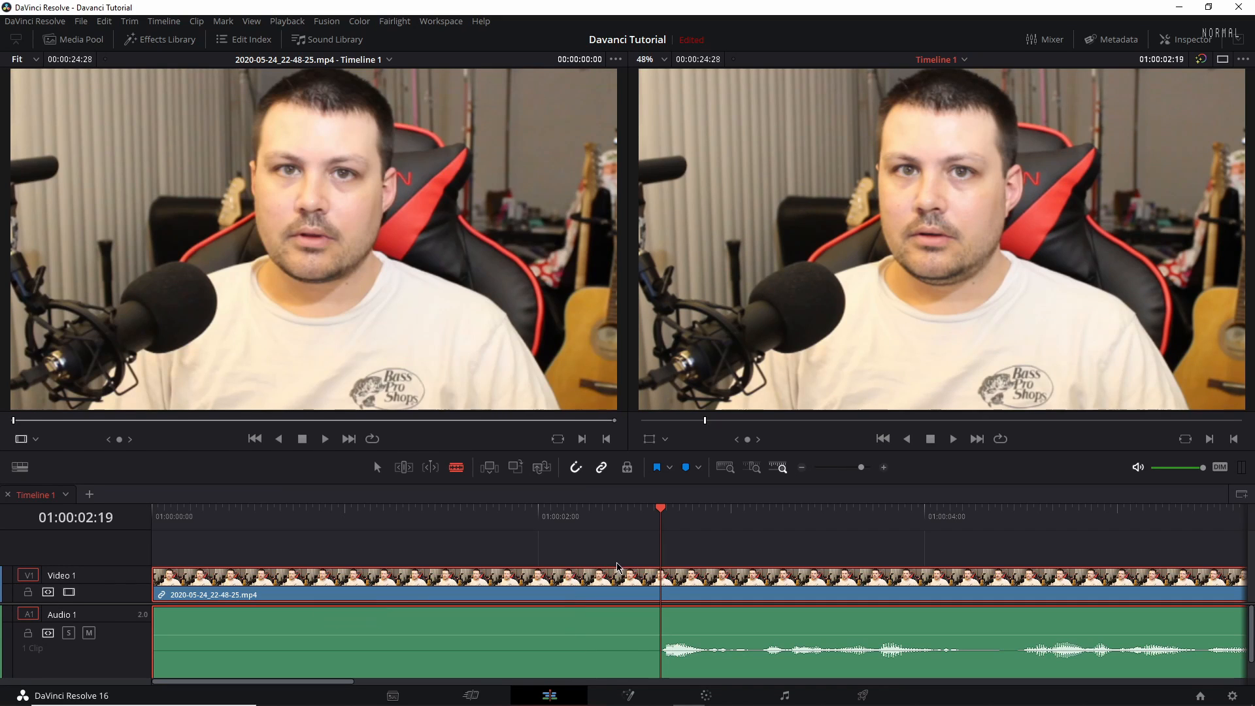
click(659, 577)
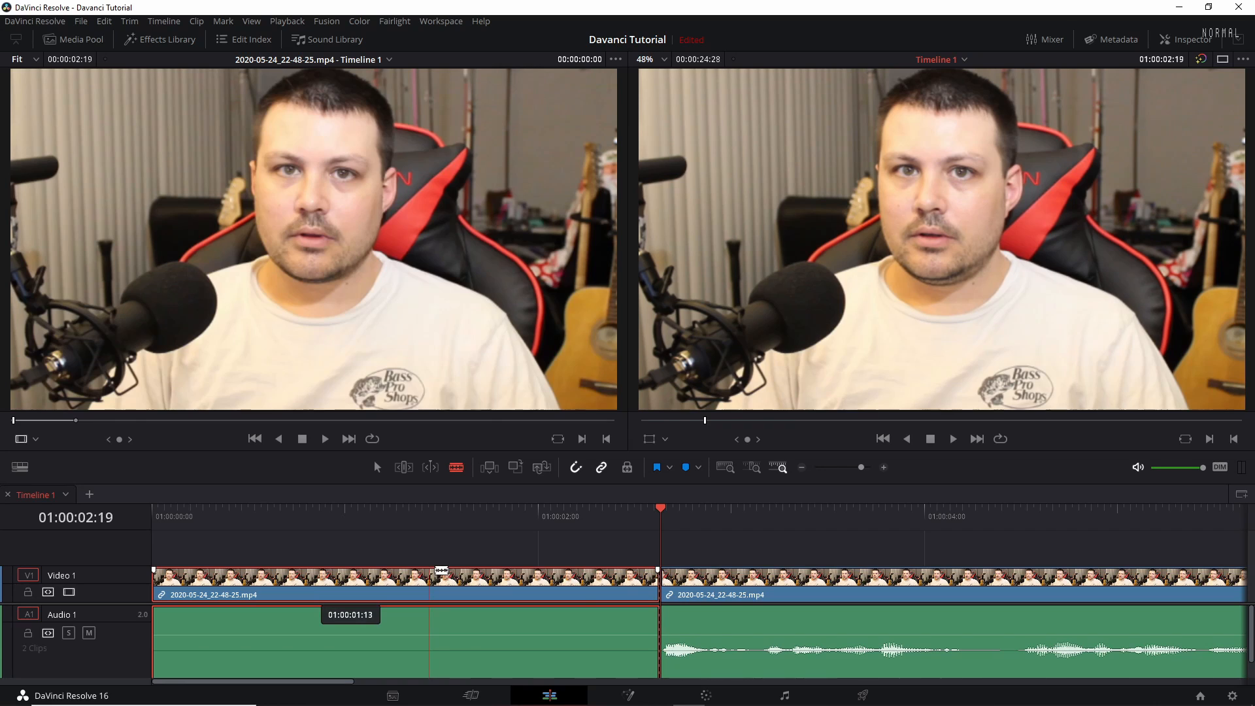
Delete the silent section before the cut and close the resulting gap at the start of the timeline
key(a)
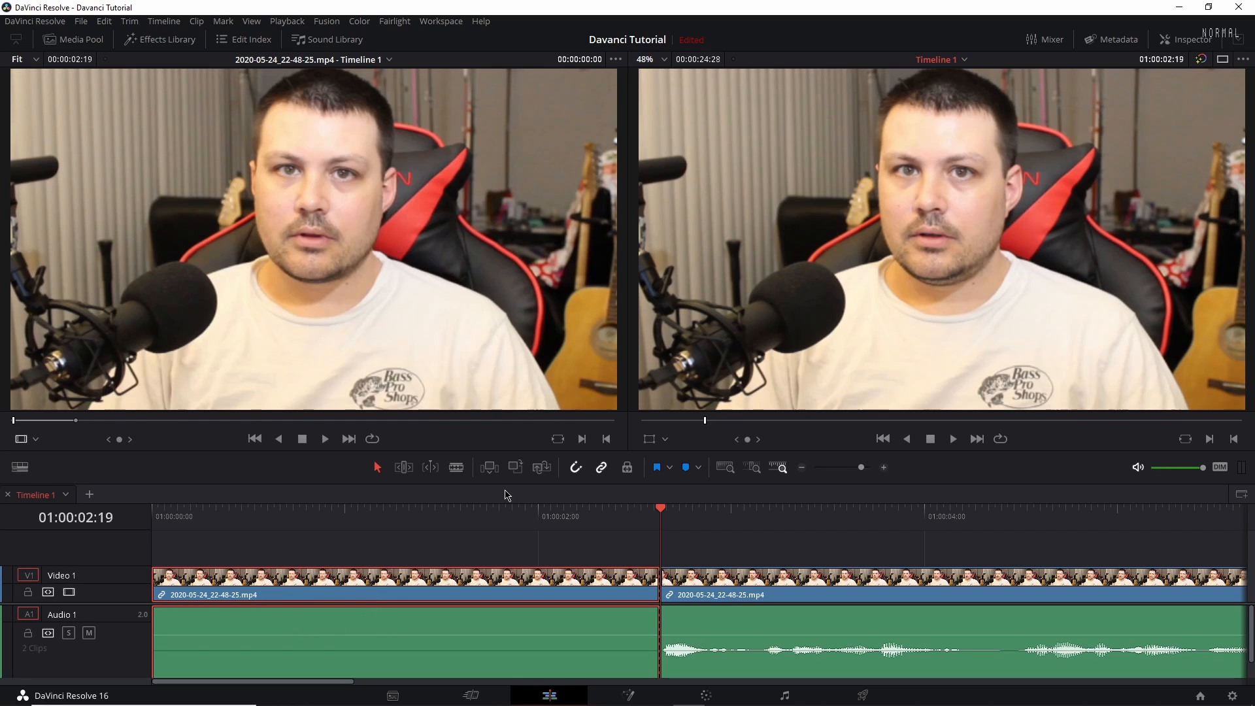
key(BackSpace)
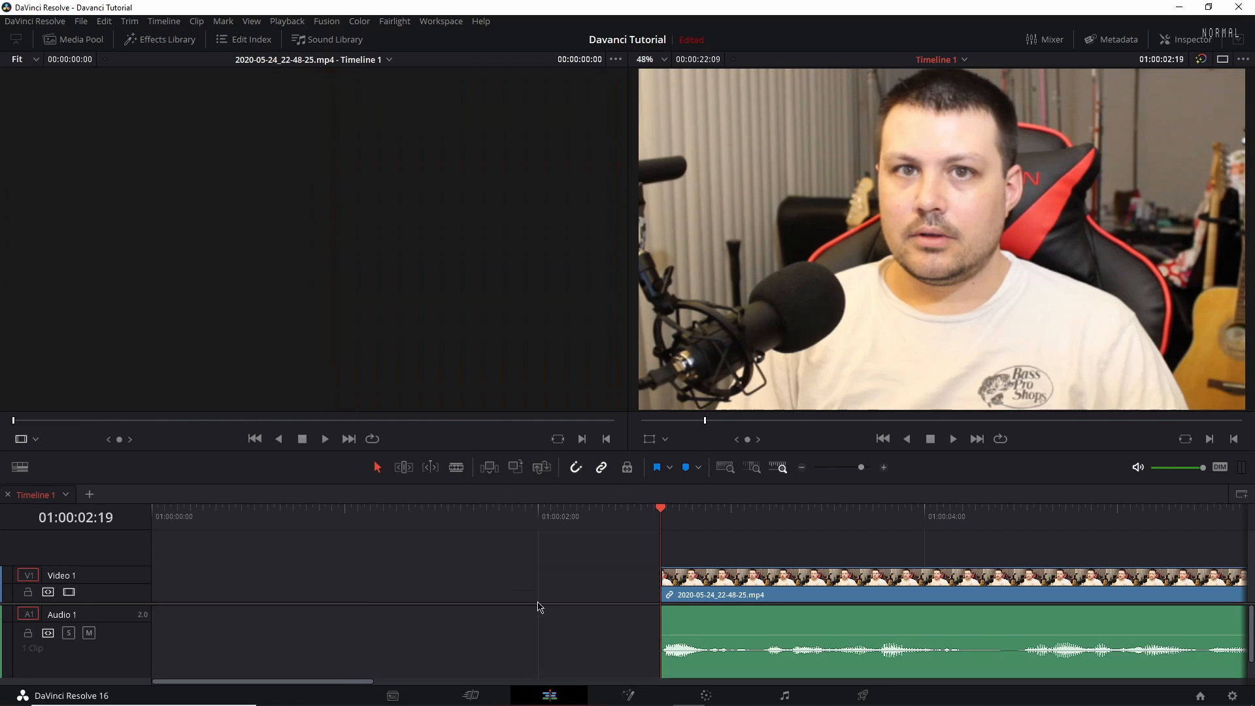
click(538, 608)
key(BackSpace)
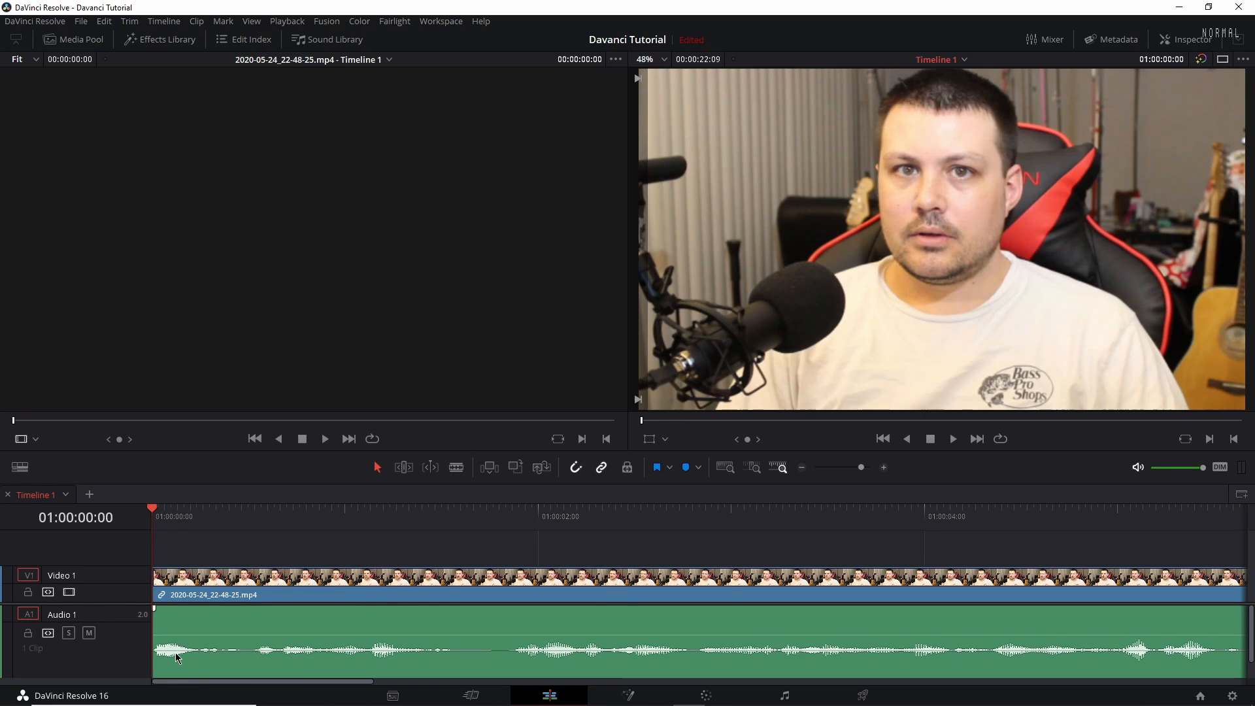
Try moving the remaining clip further along the timeline and back to its beginning
drag(392, 597, 524, 600)
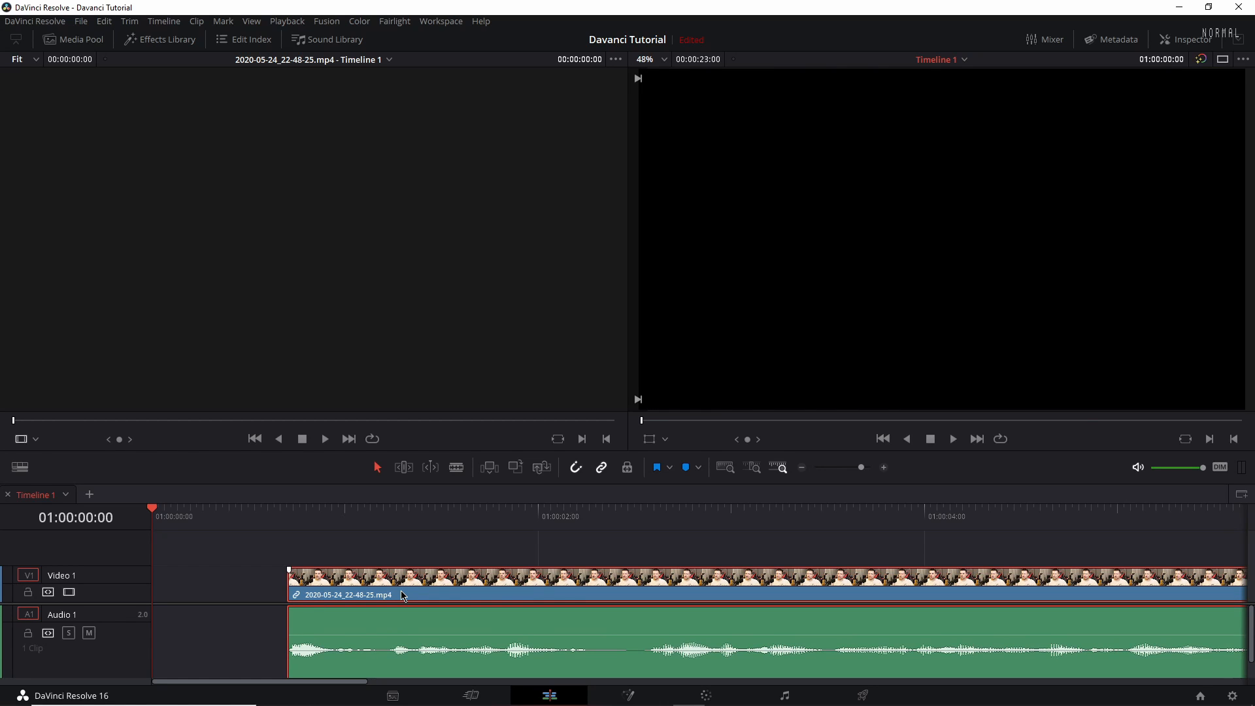
drag(403, 596, 325, 604)
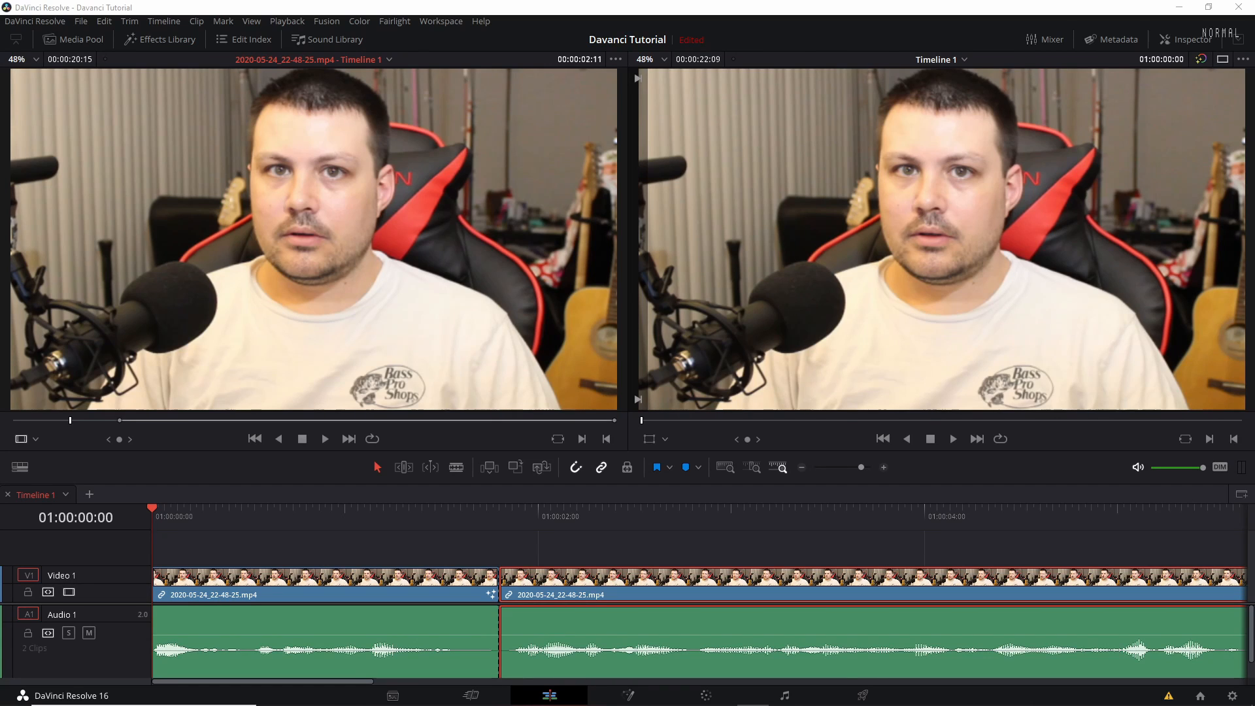
Deselect the timeline clips and save the project
click(394, 553)
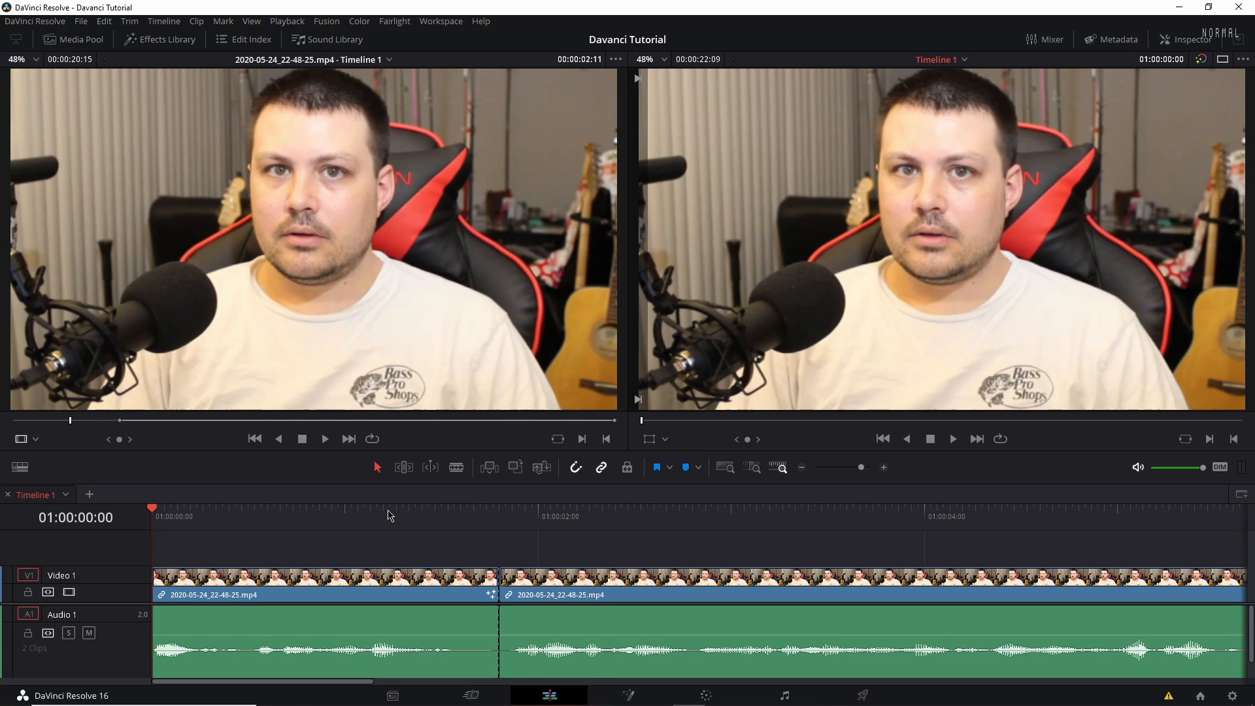
click(81, 21)
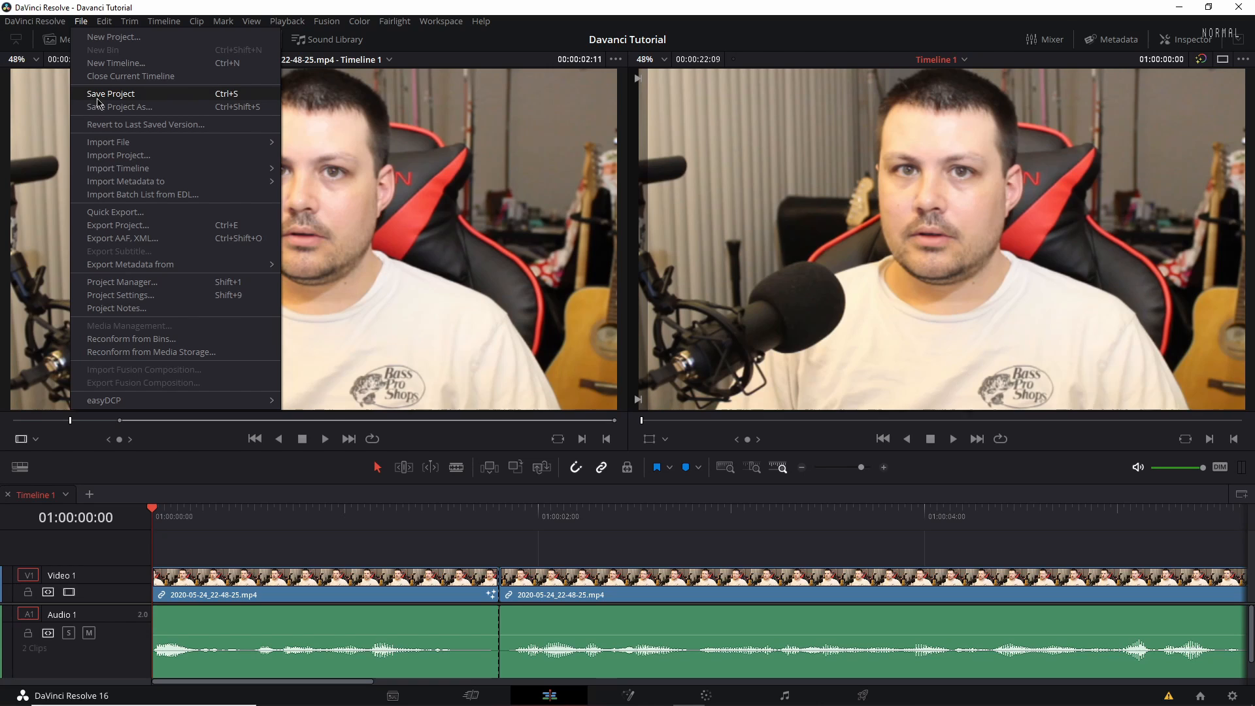
click(470, 52)
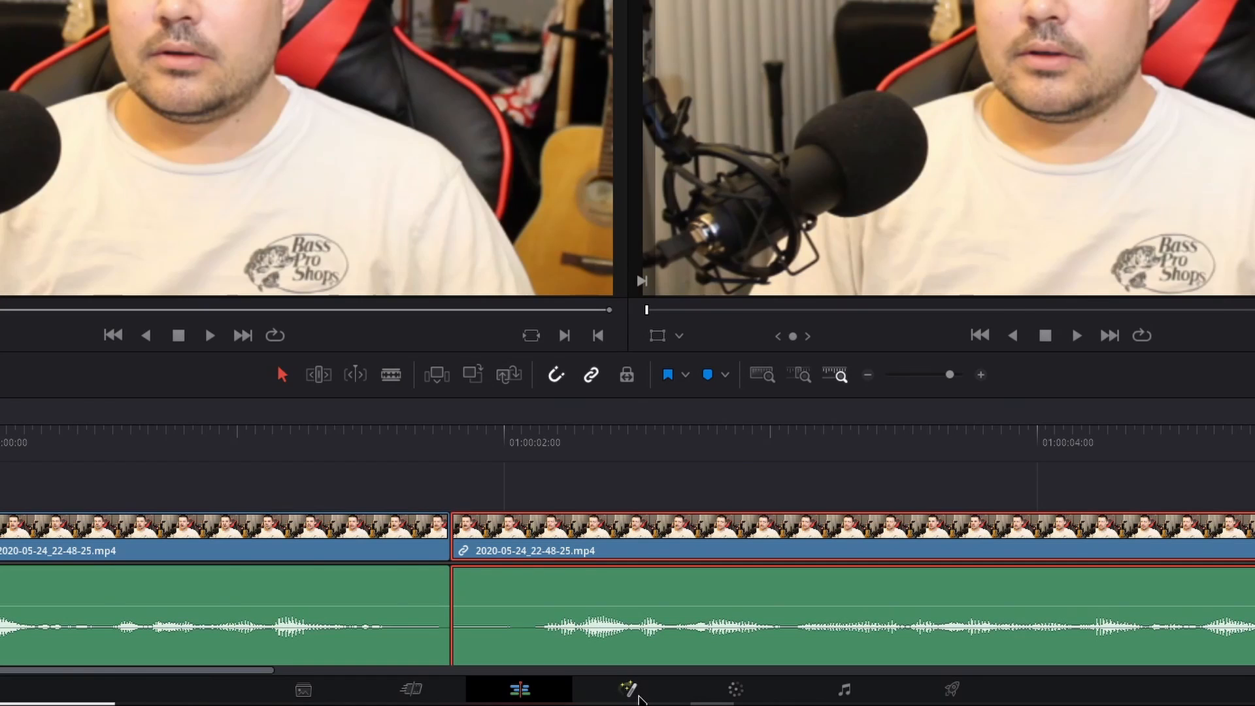
Open the clip in the Fusion page and move the MediaIn1 node closer to MediaOut1
click(639, 698)
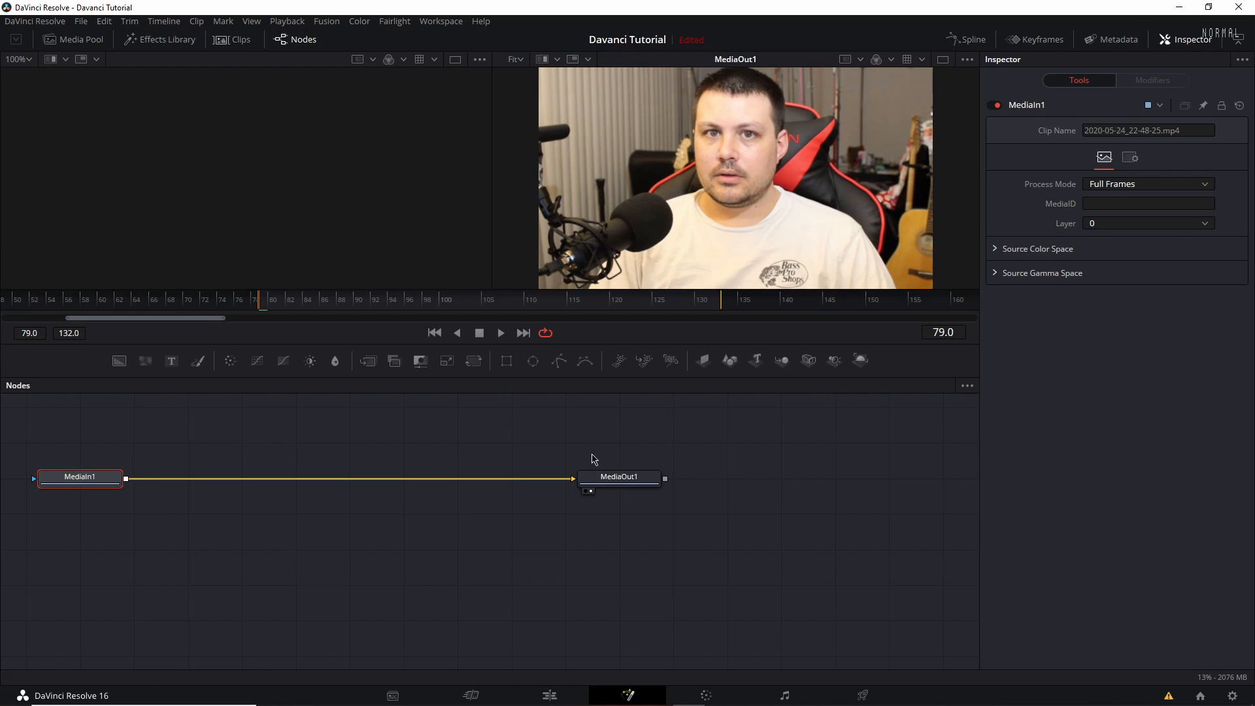
mouse_move(624, 486)
mouse_down()
mouse_move(603, 526)
mouse_move(629, 484)
mouse_up()
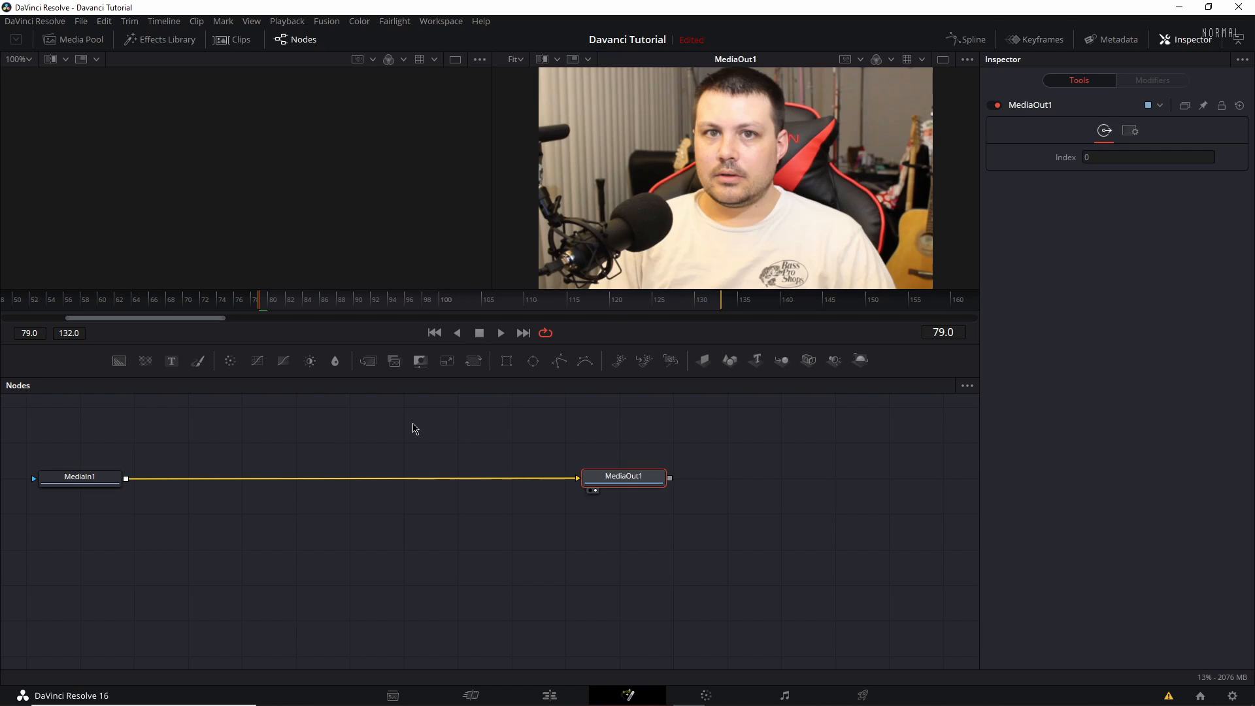
drag(82, 481, 160, 481)
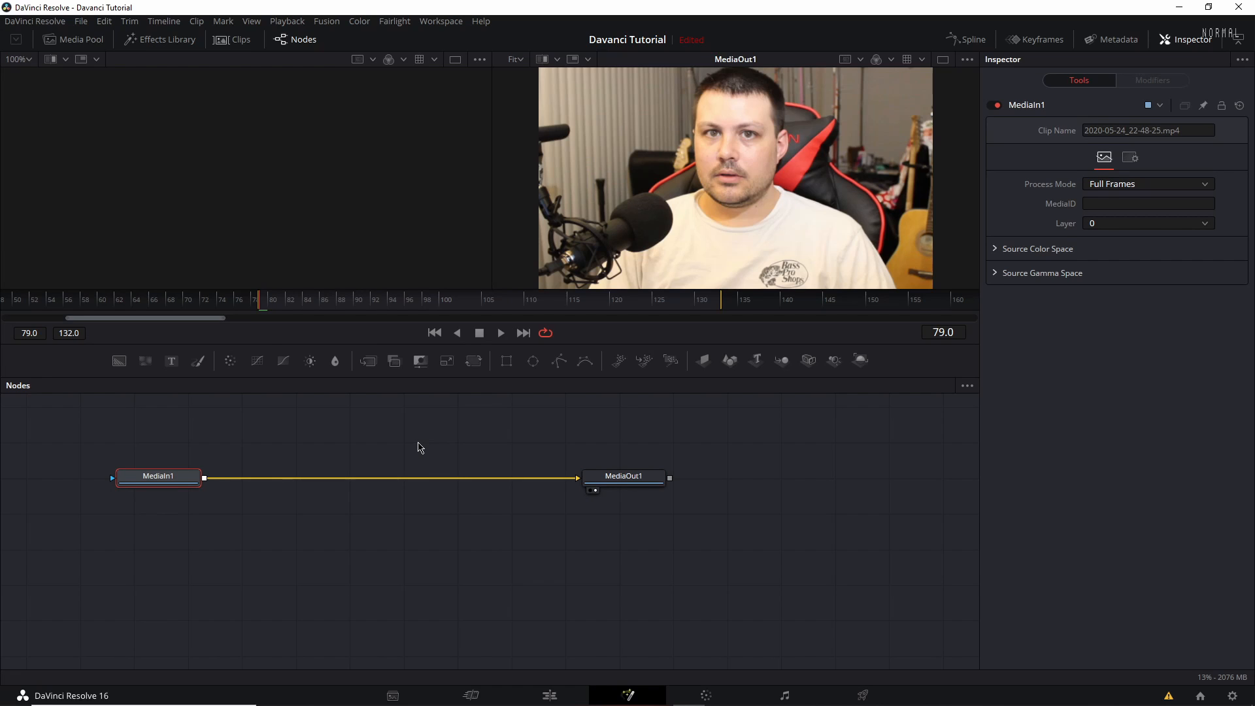
Open the Color page, try a slight shift of the Offset color wheel, and undo it
click(708, 697)
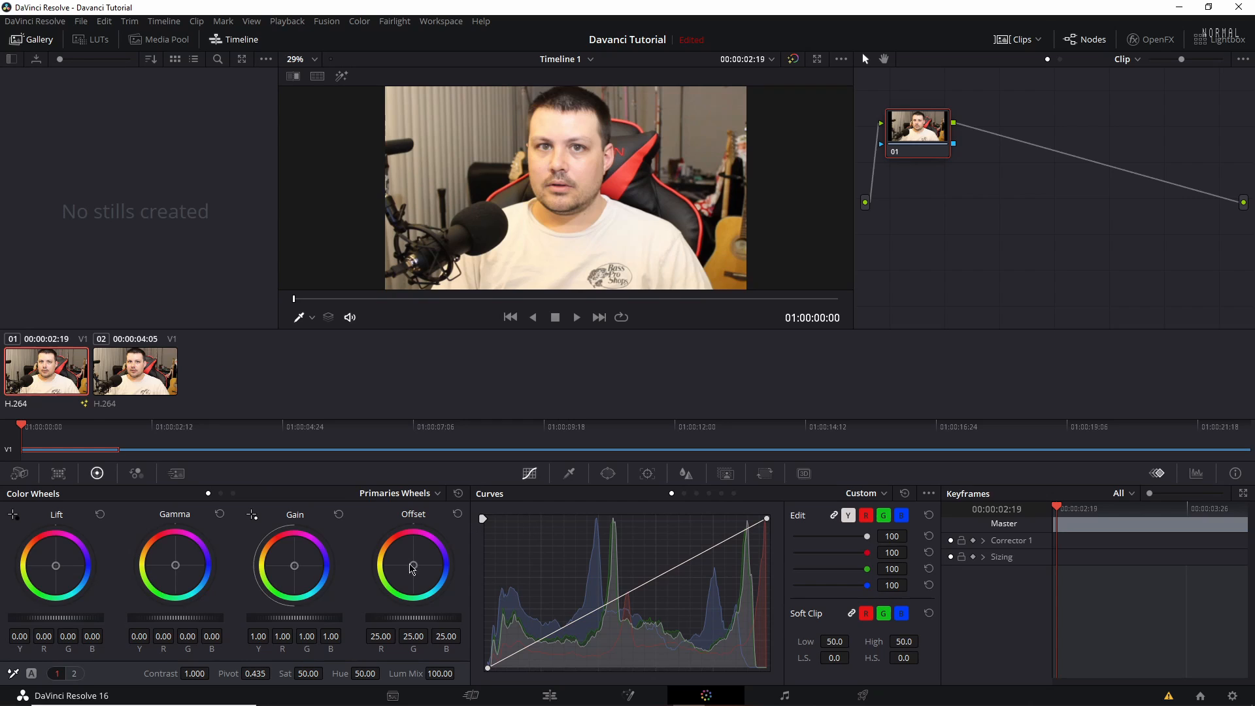
drag(416, 570, 414, 563)
key(ctrl+z)
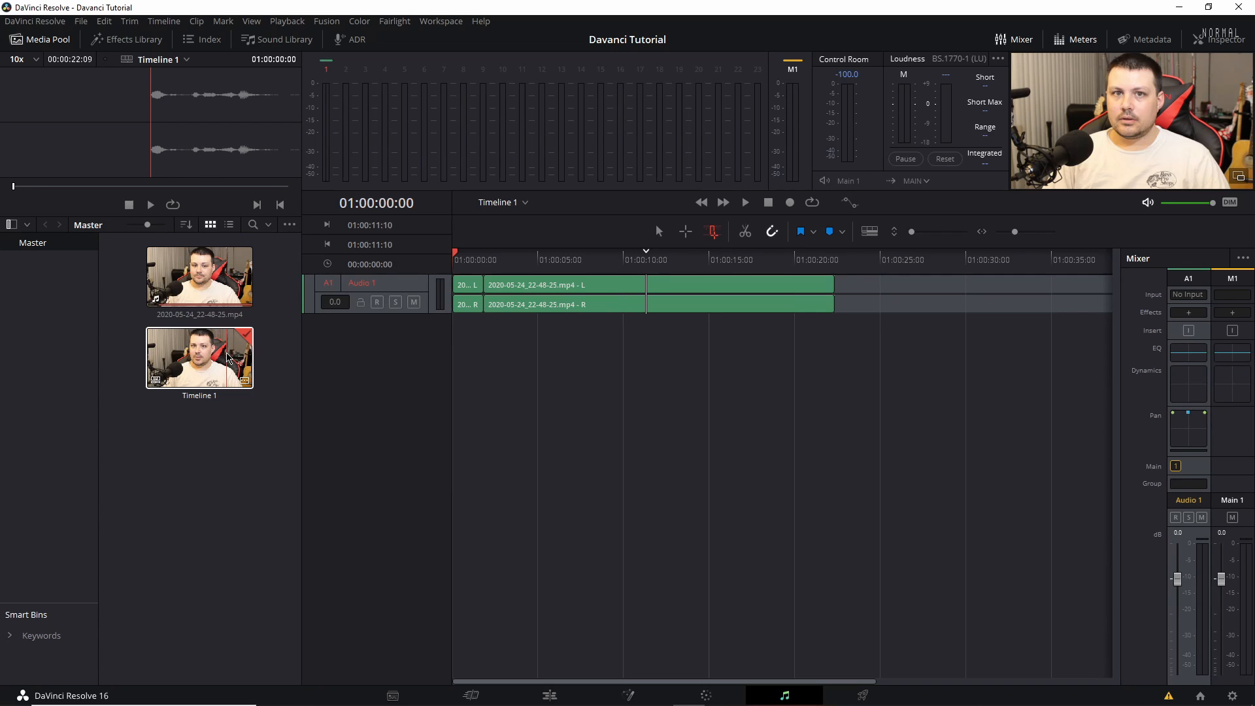
Enlarge the audio track, try raising and lowering the second clip's volume line, and bring it back level with the first clip's line
drag(912, 232, 938, 236)
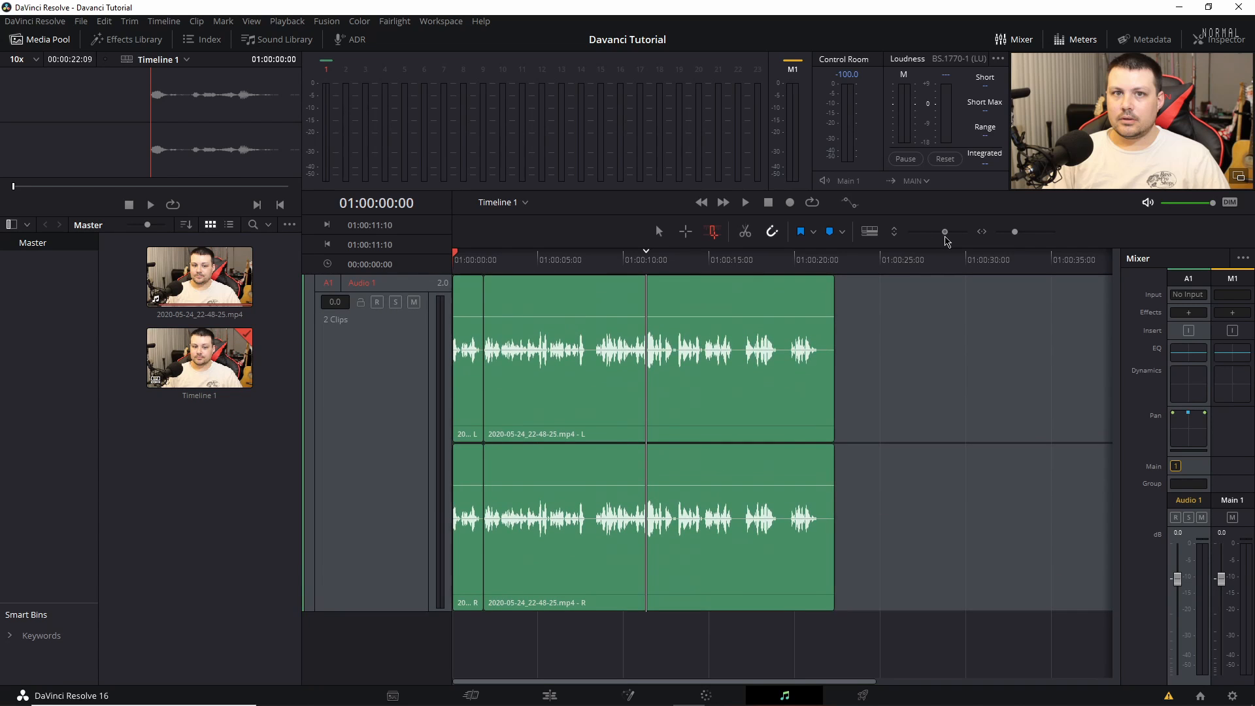
mouse_move(639, 312)
mouse_down()
mouse_move(615, 341)
mouse_move(616, 281)
mouse_move(618, 312)
mouse_up()
drag(618, 312, 618, 310)
drag(1015, 232, 1014, 232)
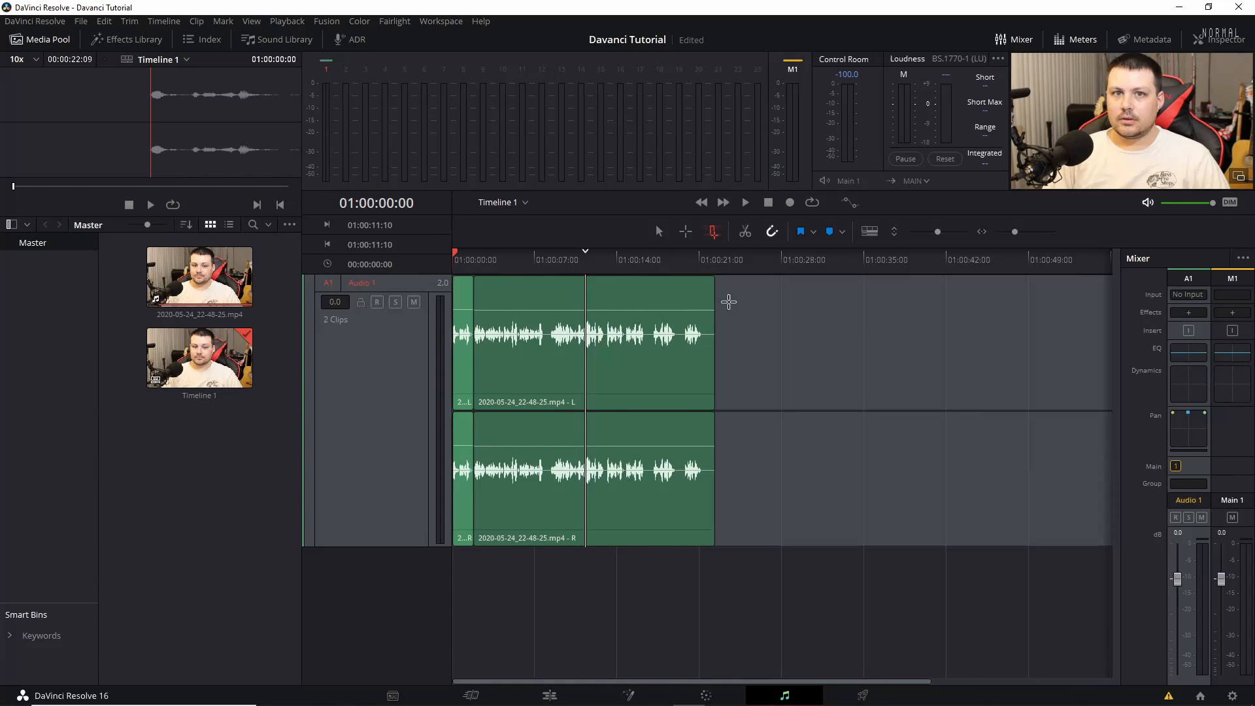
drag(531, 311, 541, 305)
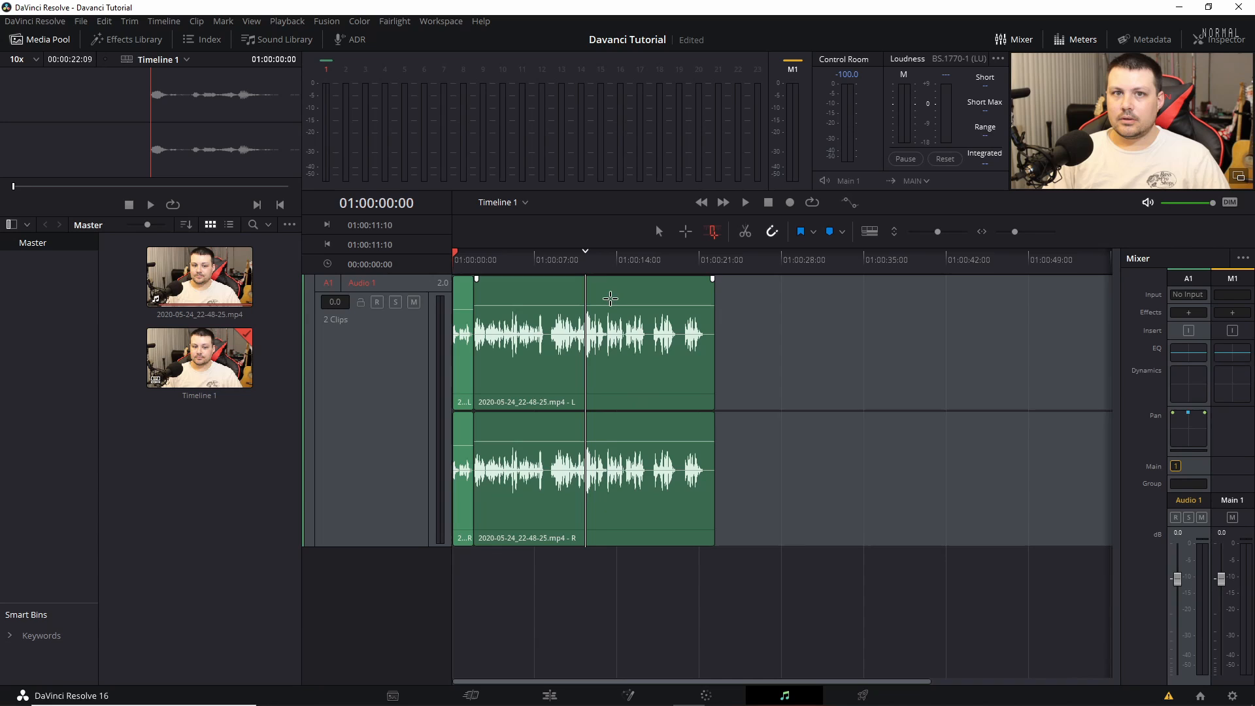
drag(612, 305, 612, 312)
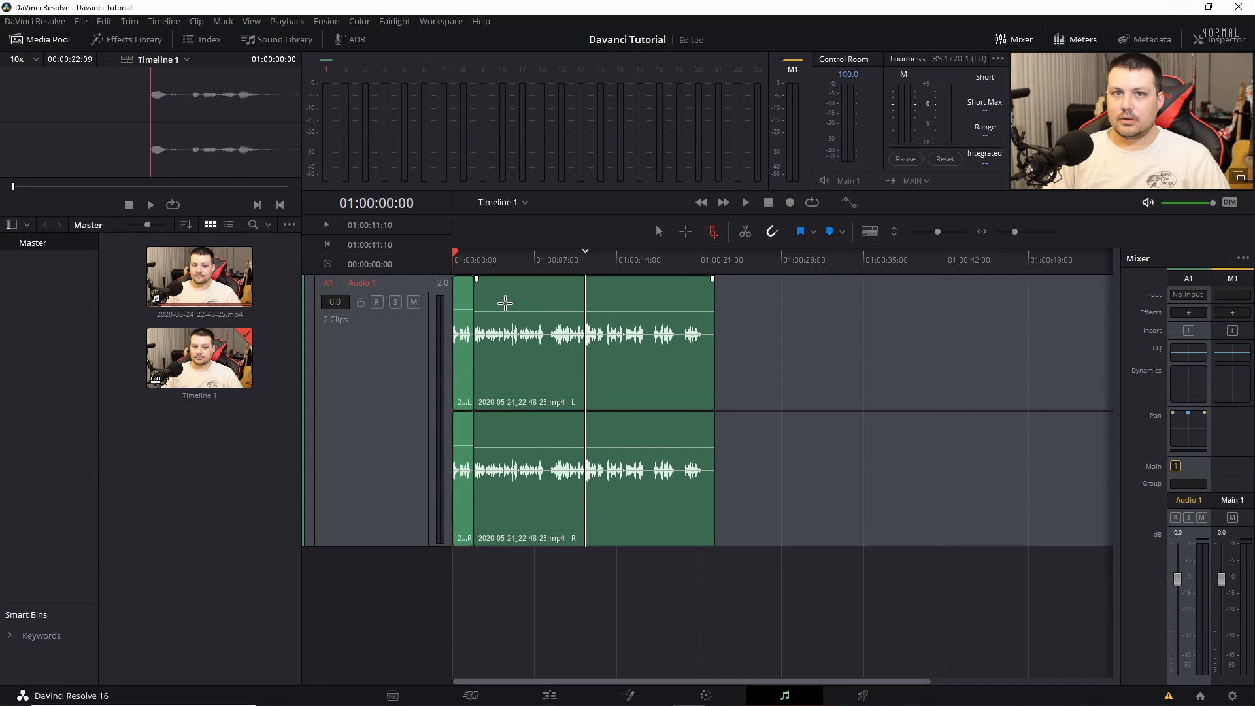
drag(516, 310, 516, 309)
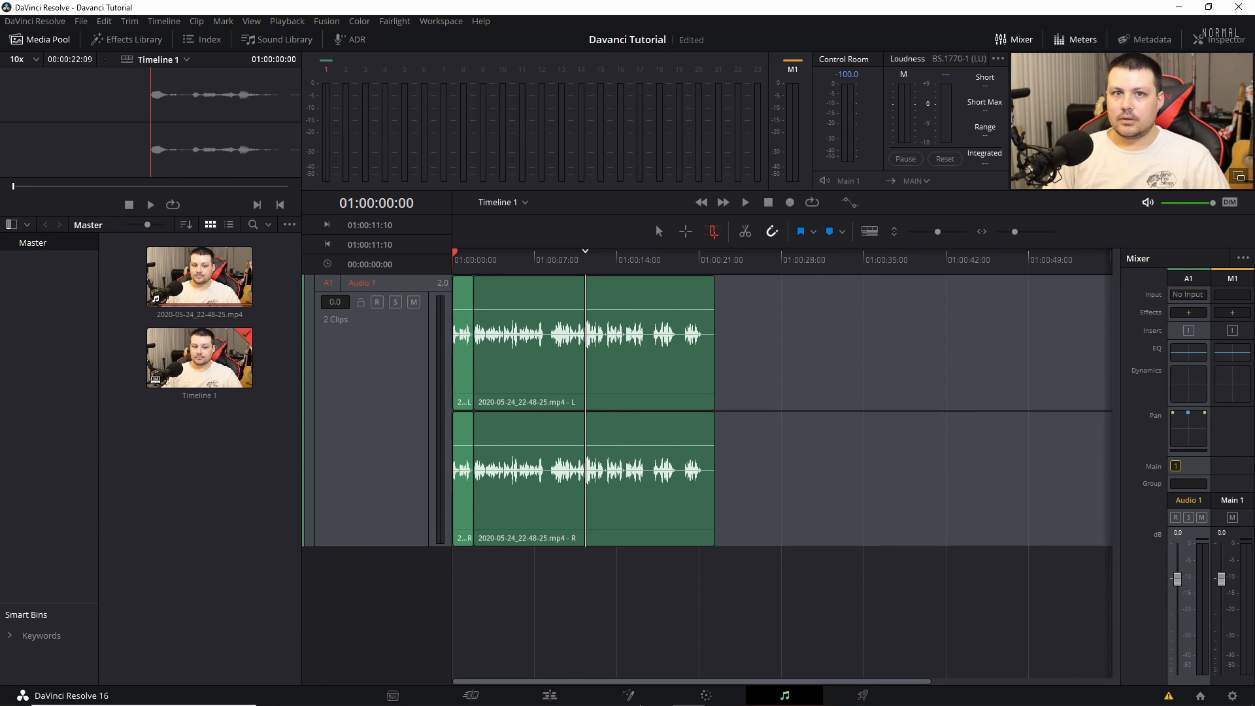
Open the Deliver page, enlarge the timeline view, and choose the YouTube render preset at 1080p
click(864, 697)
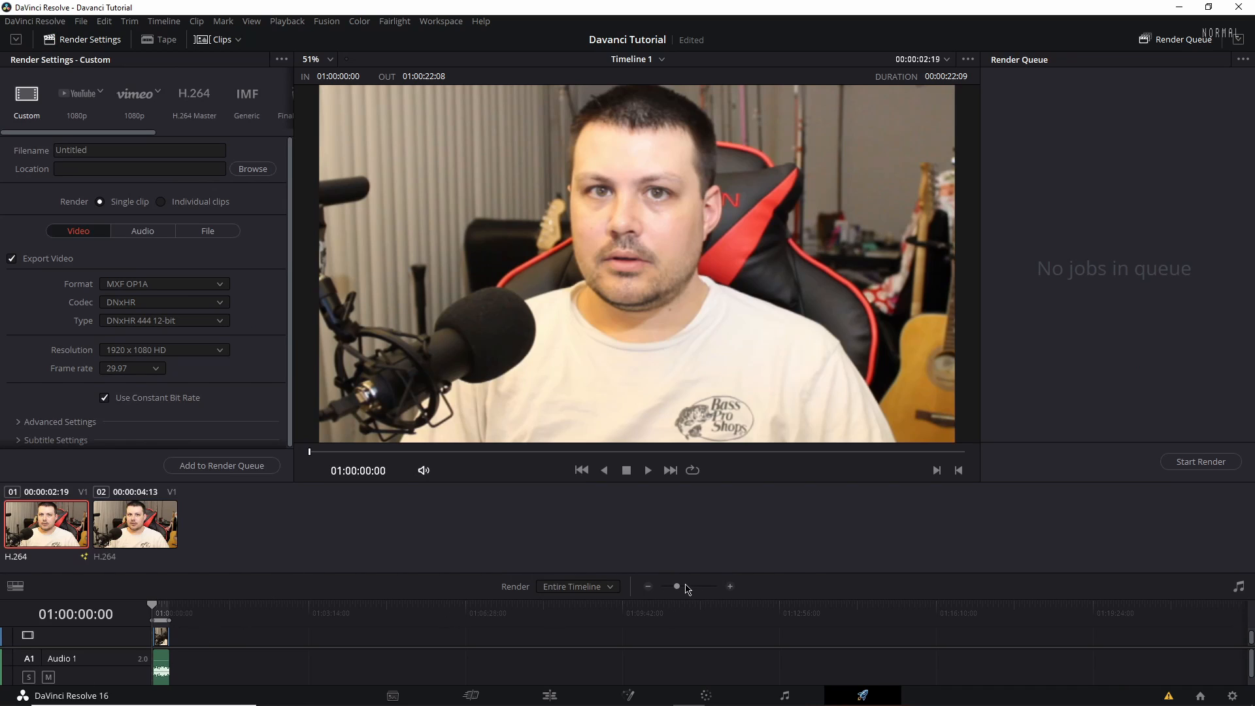
drag(680, 591, 697, 589)
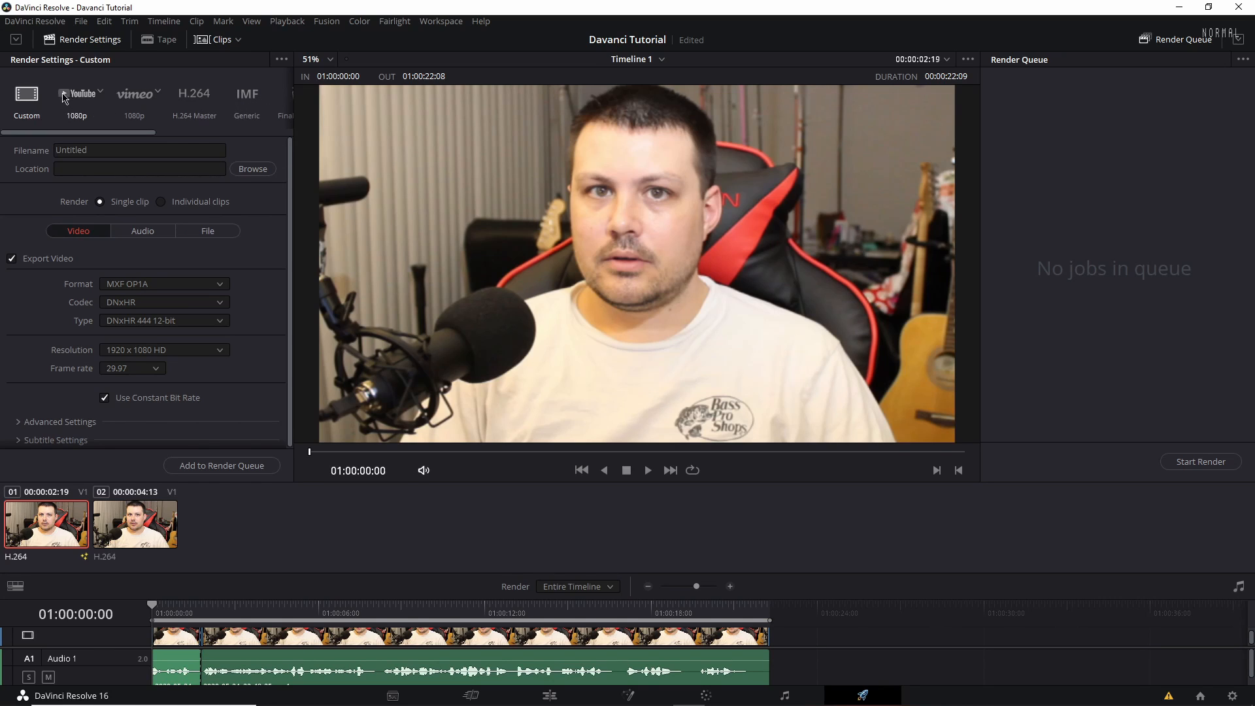
click(96, 96)
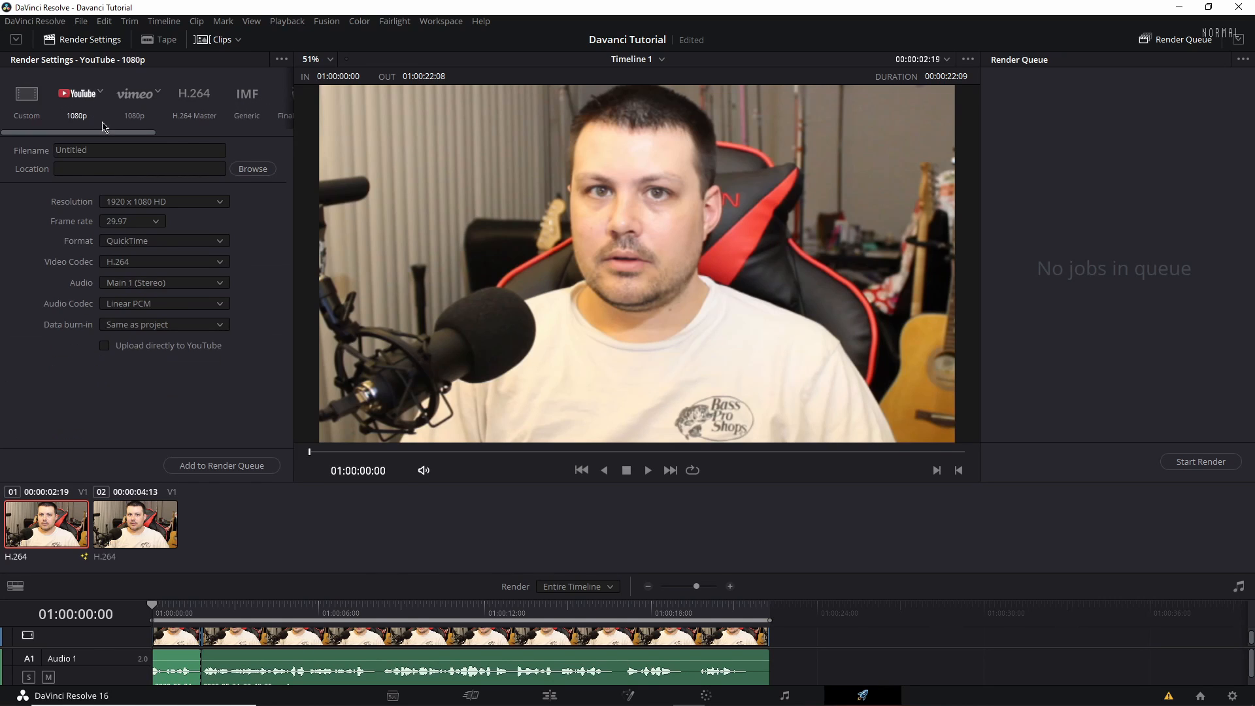
click(102, 95)
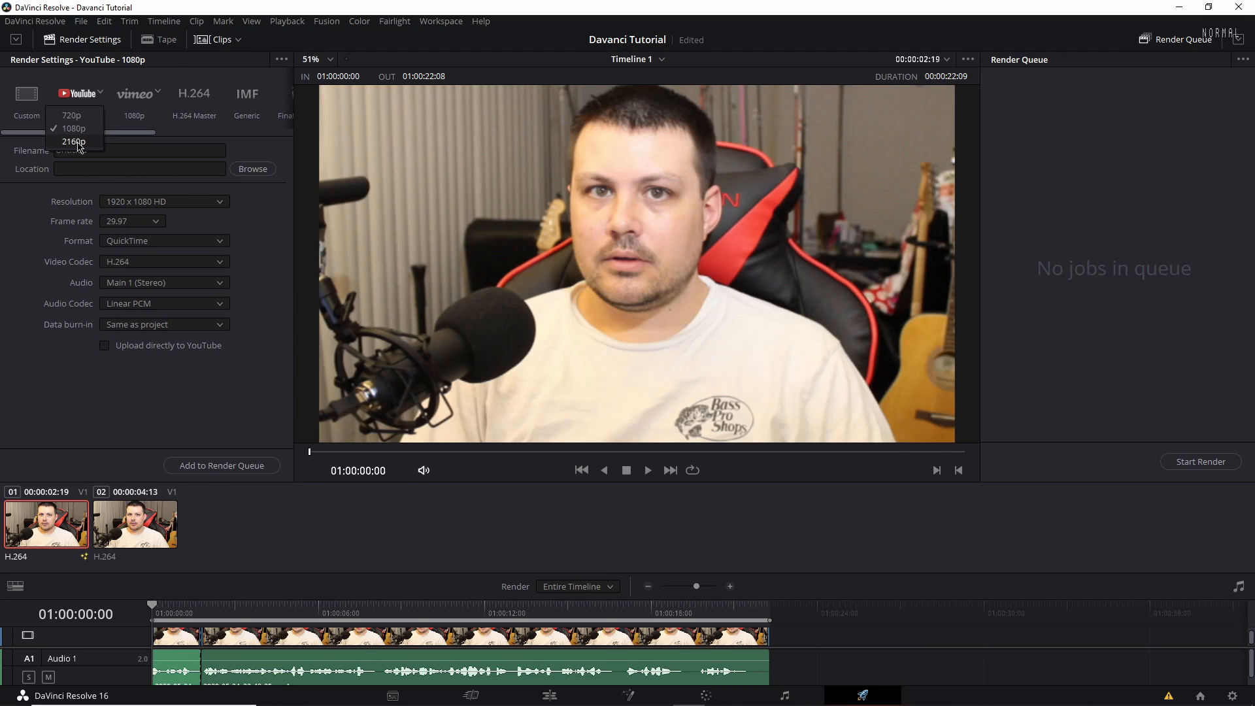
click(87, 97)
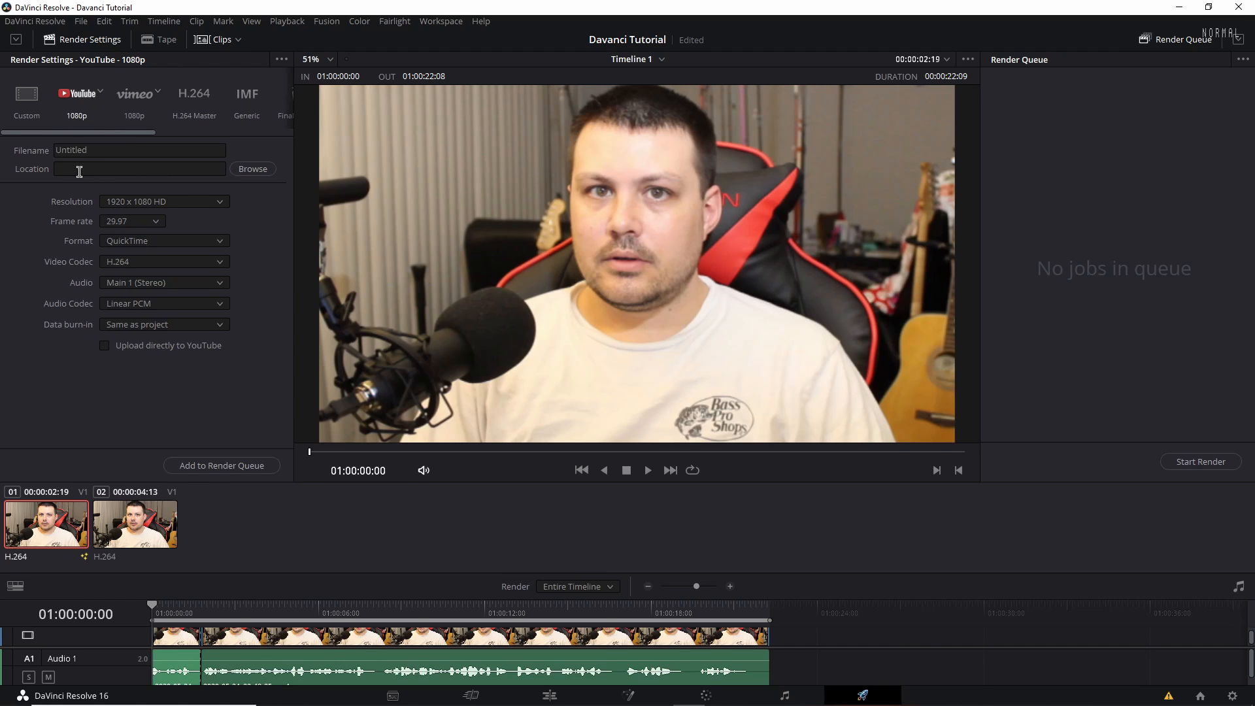
Set the render location to the Mixer Stream Videos folder and add the timeline to the render queue
click(244, 170)
key(Return)
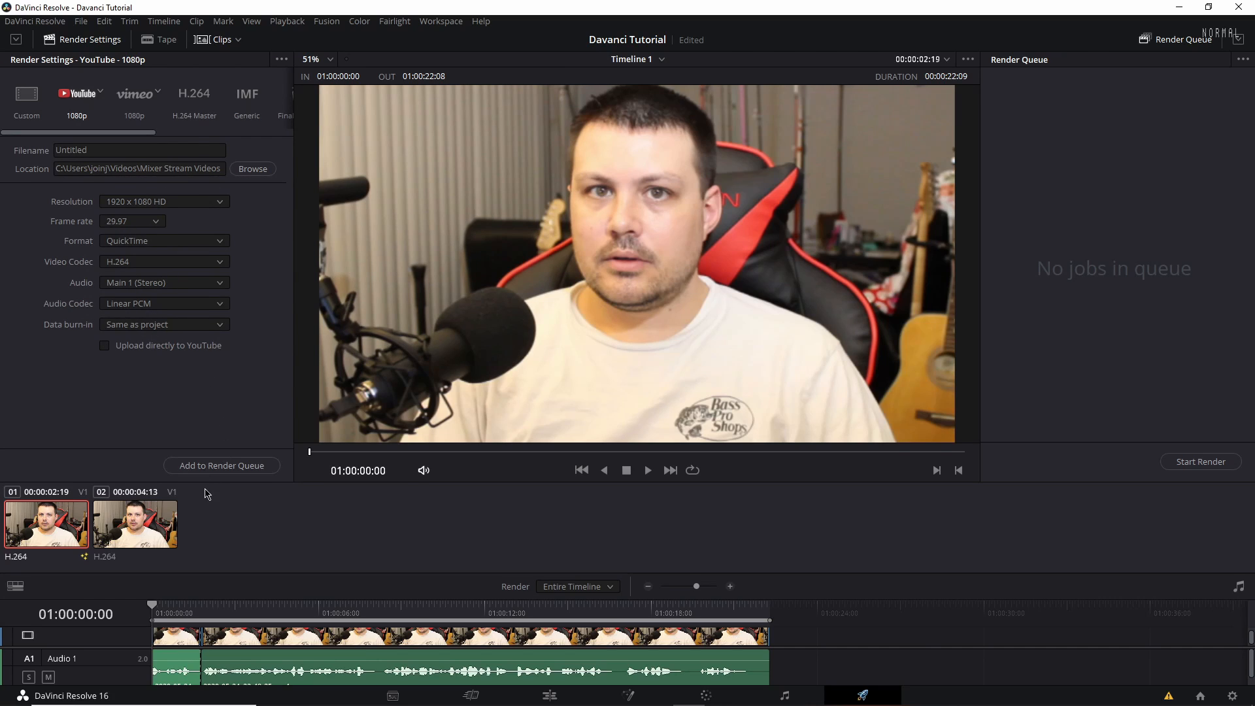
click(212, 468)
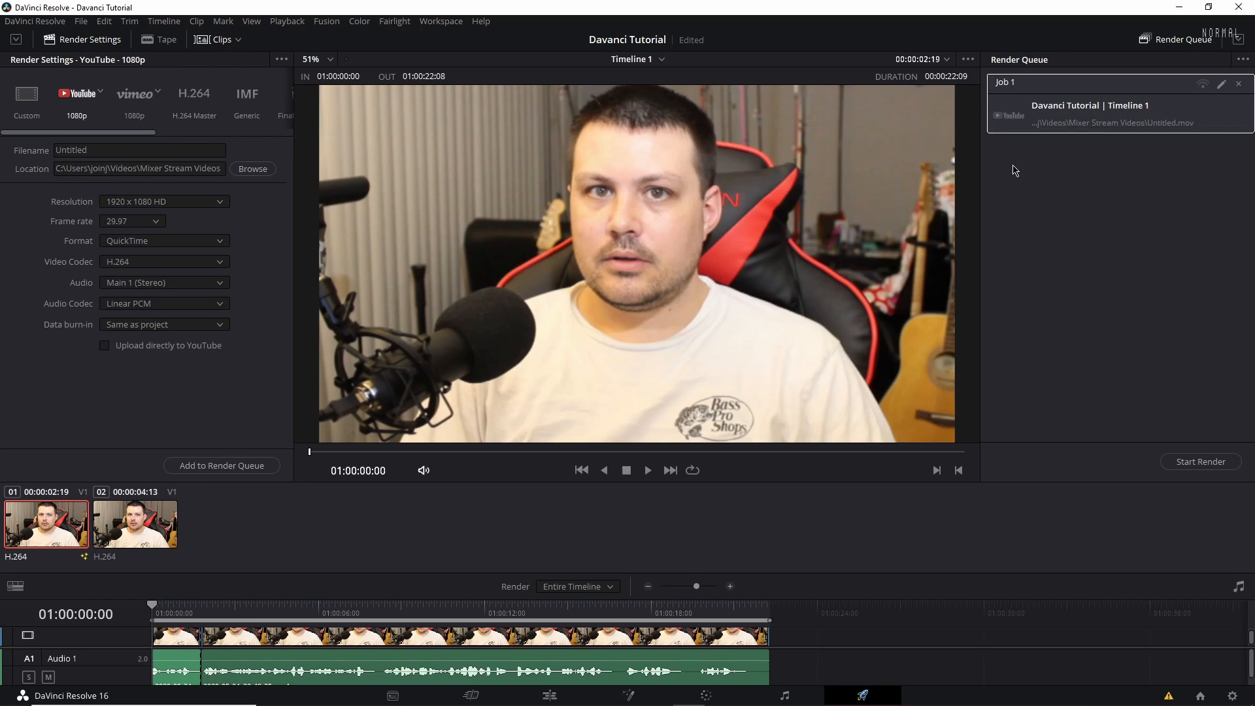